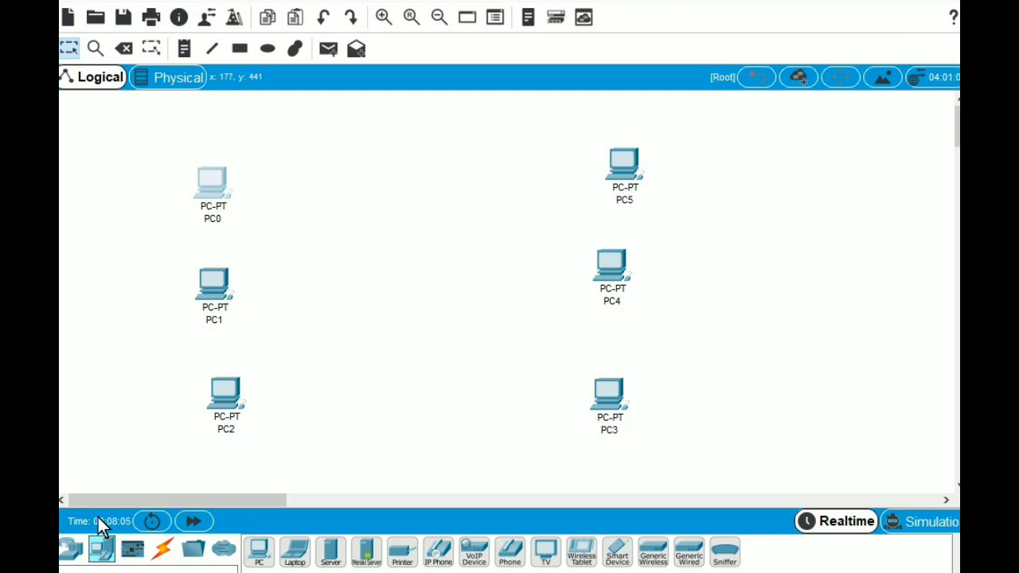
Place two PT-Switch devices between the two columns of PCs, one beside PC1 and one beside PC4.
{"action": "left_click", "coordinate": [70, 550]}
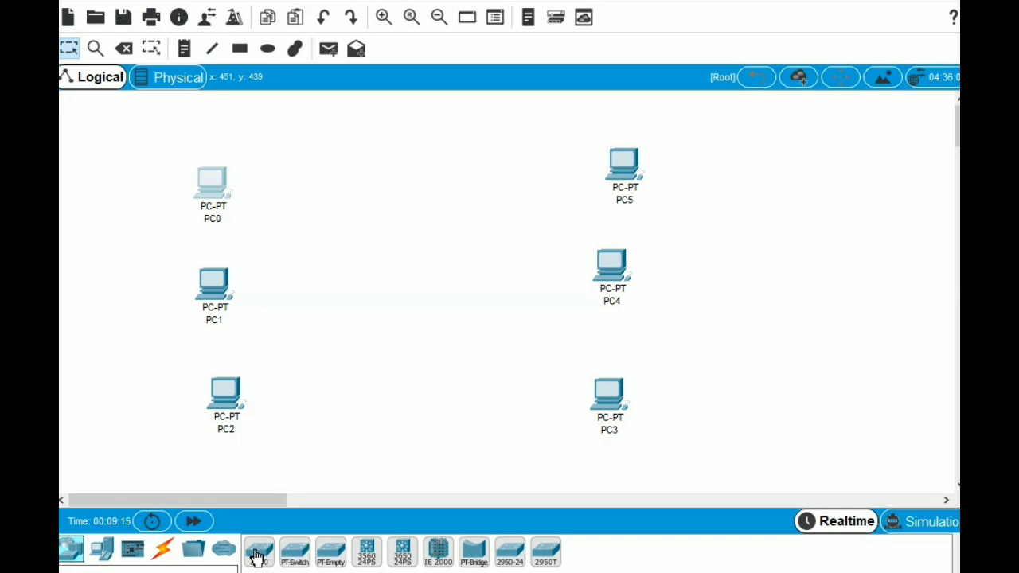
{"action": "left_click", "coordinate": [296, 554]}
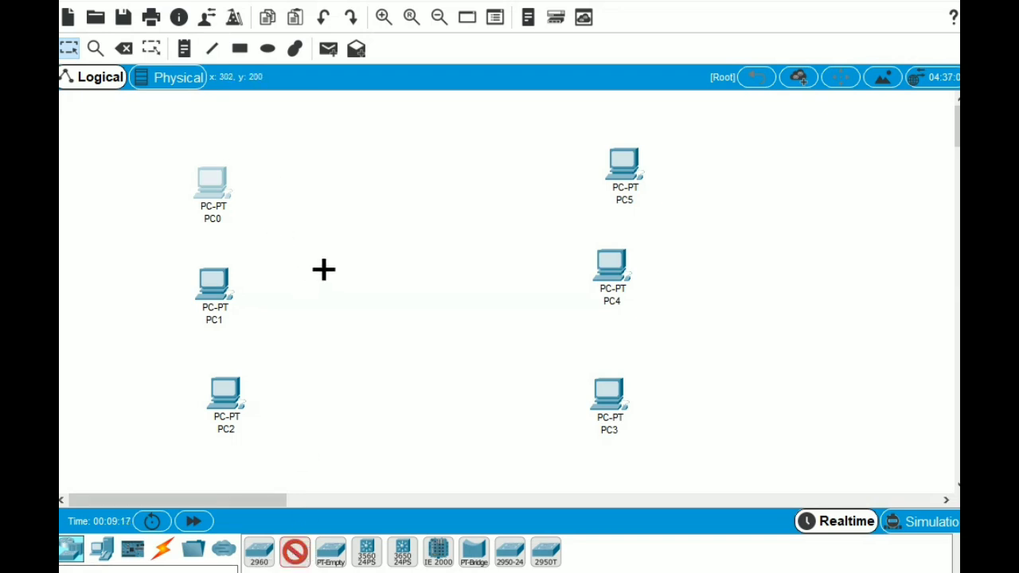
{"action": "left_click", "coordinate": [349, 272]}
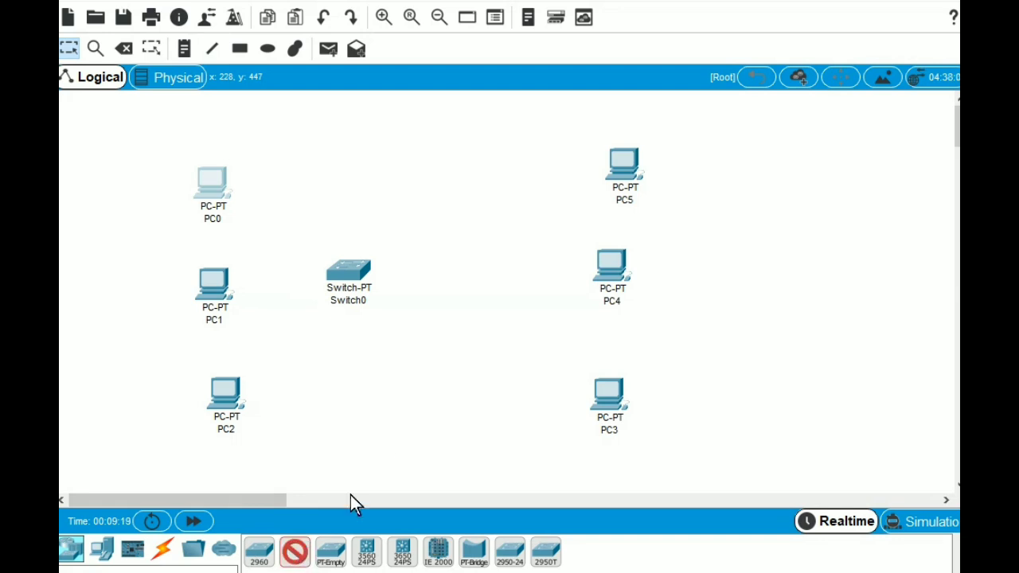
{"action": "left_click", "coordinate": [520, 273]}
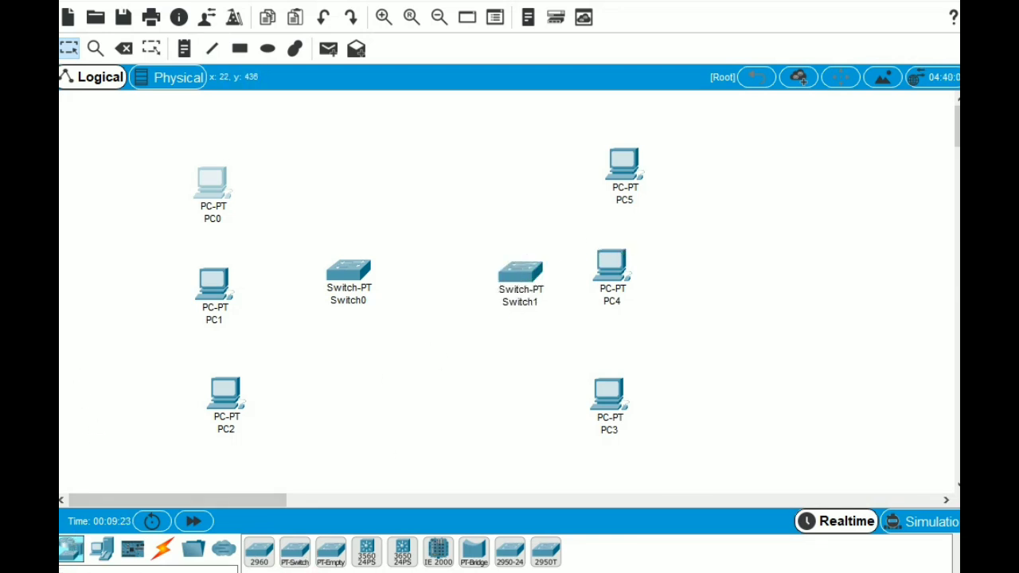
Place a 2911 router above and midway between the two switches.
{"action": "left_click", "coordinate": [72, 550]}
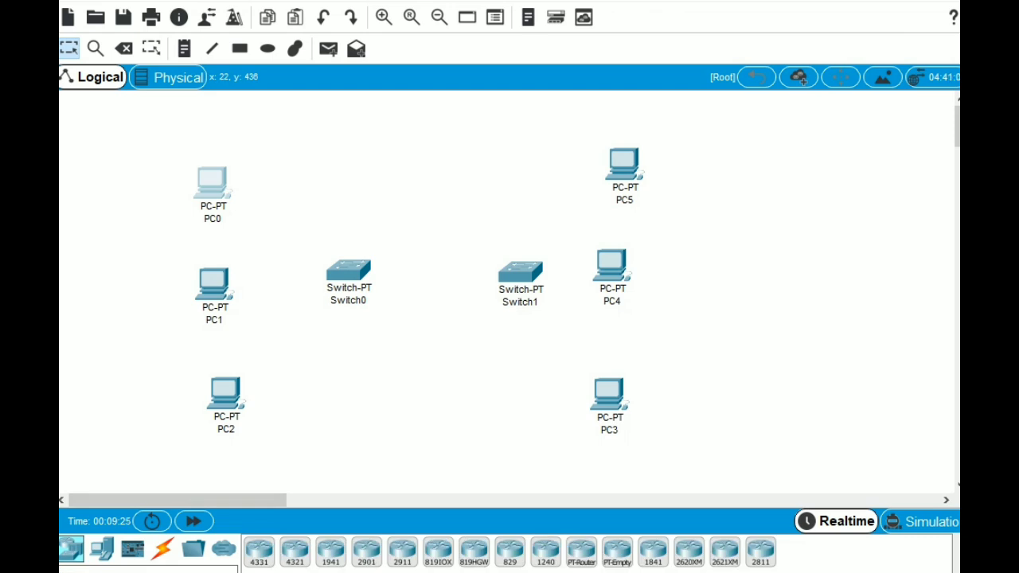
{"action": "left_click", "coordinate": [402, 551]}
{"action": "left_click", "coordinate": [424, 181]}
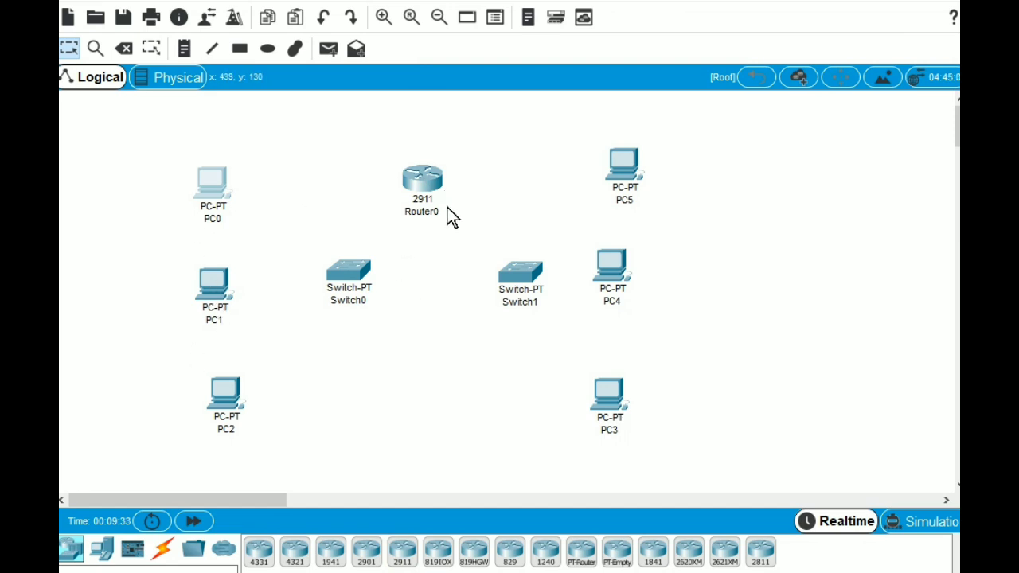
Cable PC0, PC1 and PC2 to Switch0 using the automatic connection type.
{"action": "left_click", "coordinate": [162, 549]}
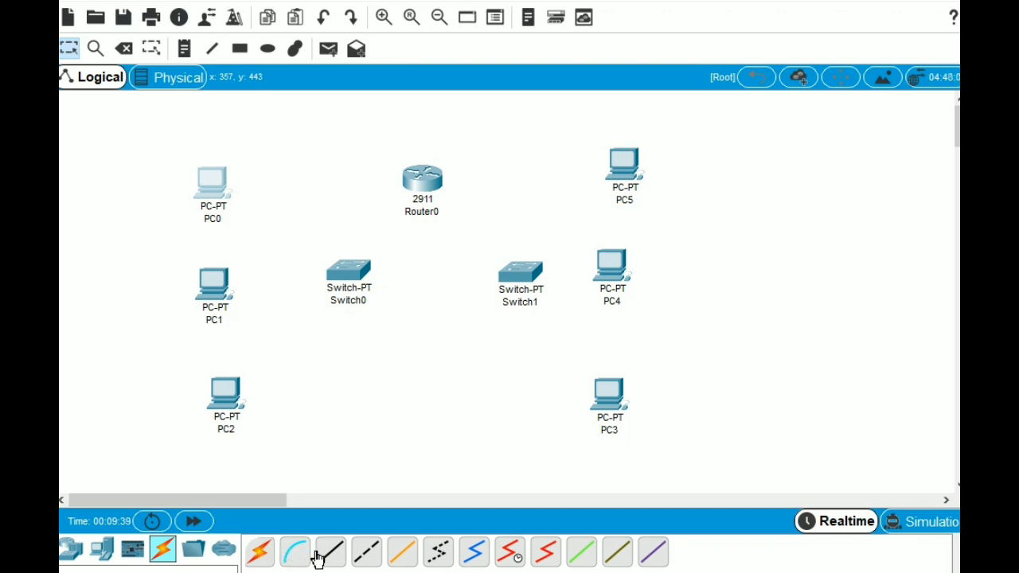
{"action": "left_click", "coordinate": [259, 551]}
{"action": "left_click", "coordinate": [222, 197]}
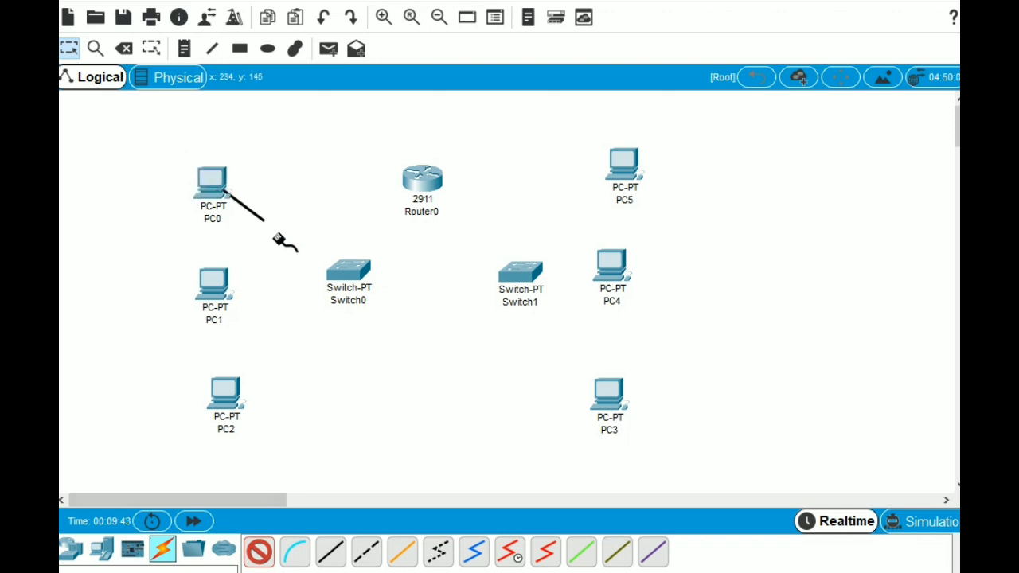
{"action": "left_click", "coordinate": [352, 274]}
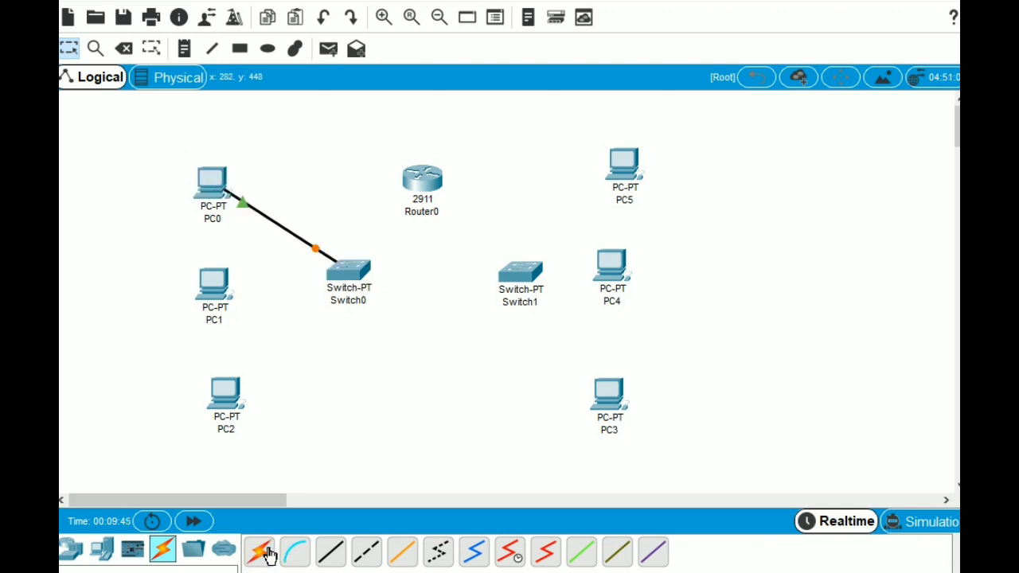
{"action": "left_click", "coordinate": [259, 551]}
{"action": "left_click", "coordinate": [223, 287]}
{"action": "left_click", "coordinate": [326, 283]}
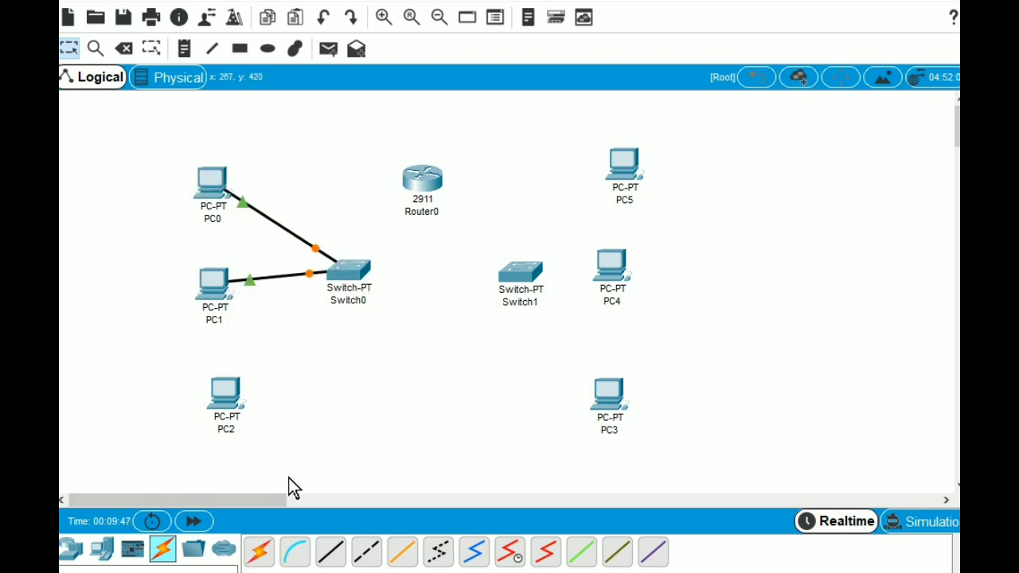
{"action": "left_click", "coordinate": [259, 551]}
{"action": "left_click", "coordinate": [238, 401]}
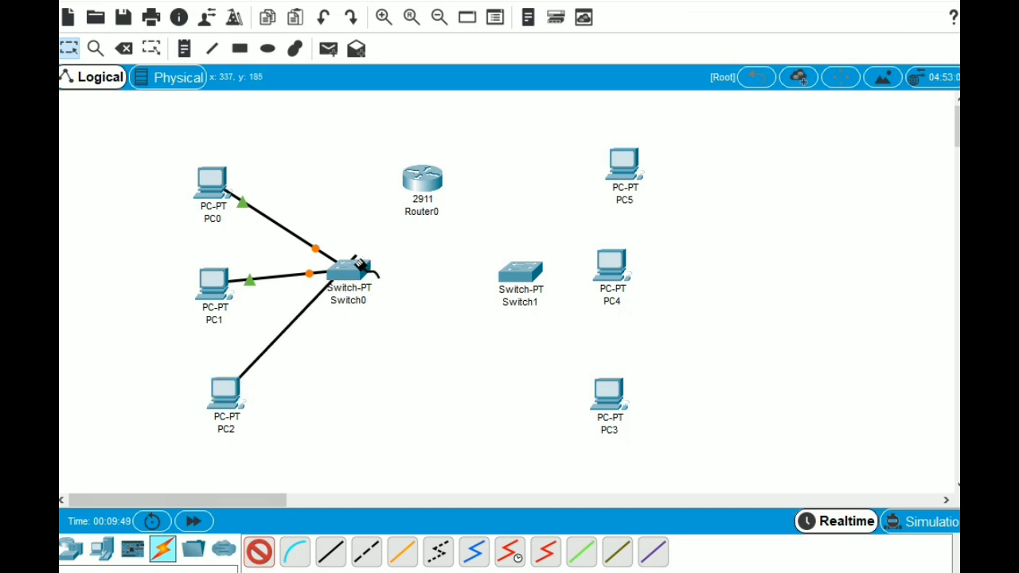
{"action": "left_click", "coordinate": [356, 280]}
Cable PC5, PC4 and PC3 to Switch1 using the automatic connection type.
{"action": "left_click", "coordinate": [259, 551]}
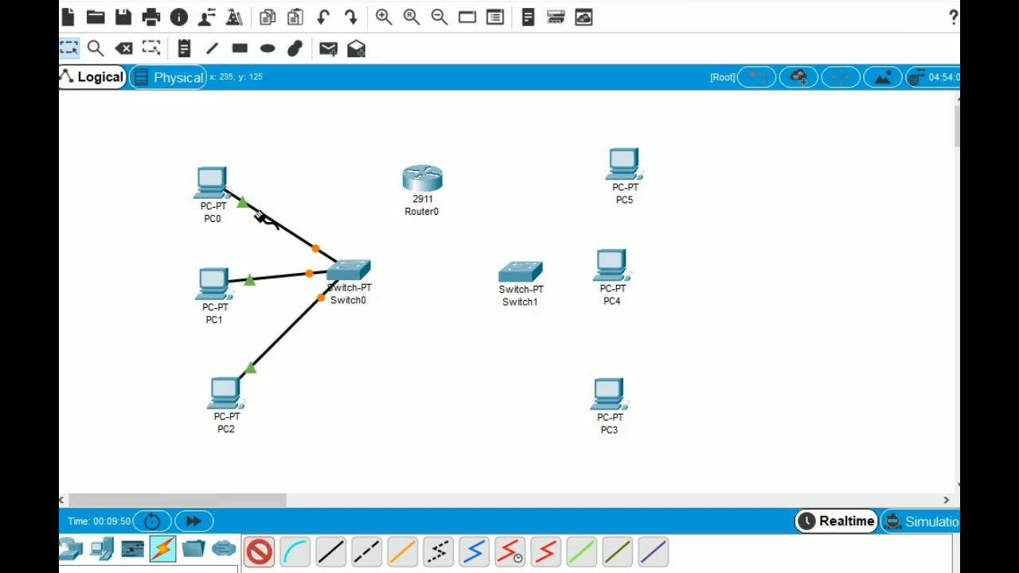
{"action": "left_click", "coordinate": [622, 164]}
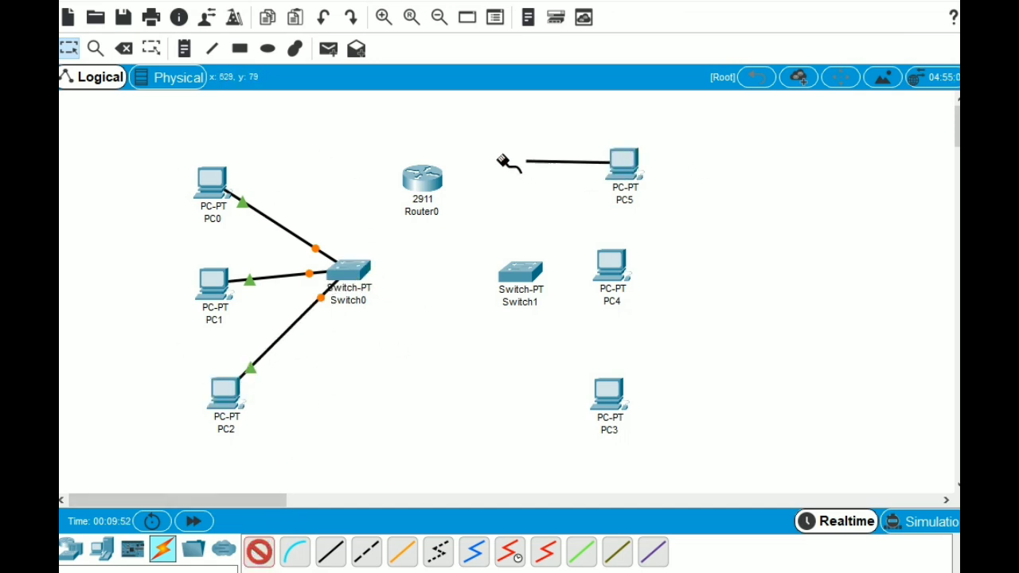
{"action": "left_click", "coordinate": [525, 273]}
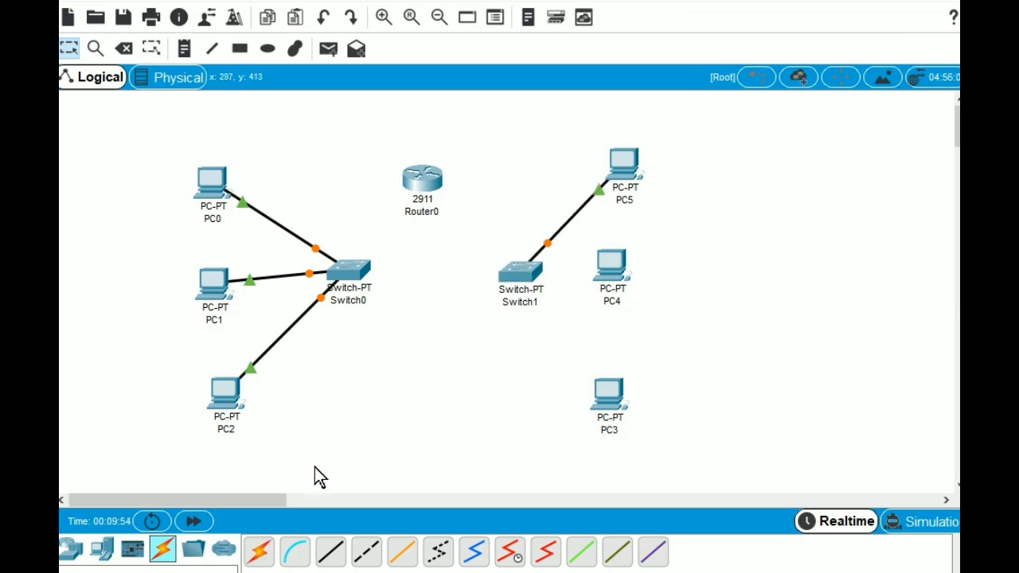
{"action": "left_click", "coordinate": [259, 551]}
{"action": "left_click", "coordinate": [623, 282]}
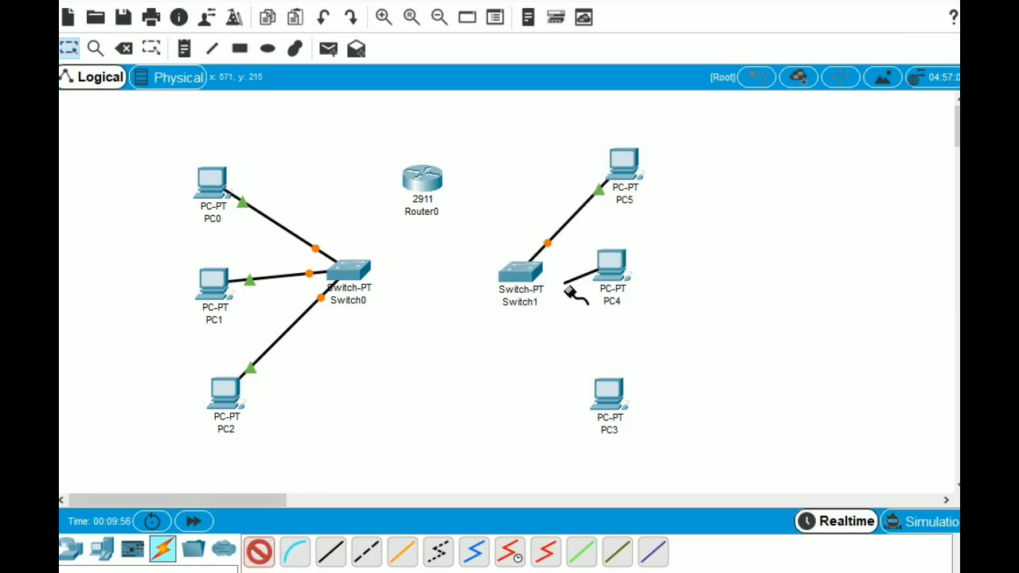
{"action": "left_click", "coordinate": [519, 278]}
{"action": "left_click", "coordinate": [258, 551]}
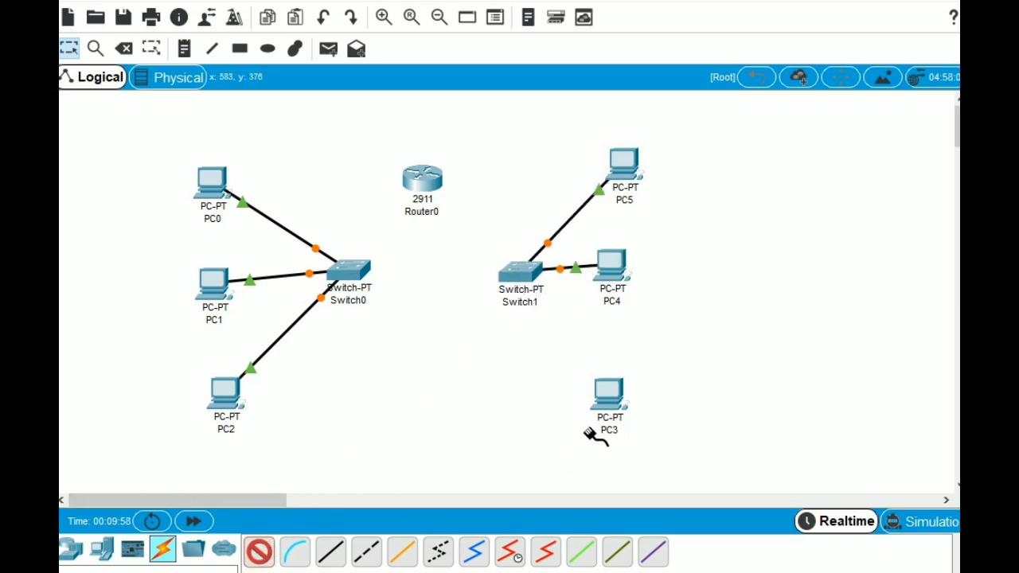
{"action": "left_click", "coordinate": [609, 408]}
{"action": "left_click", "coordinate": [517, 273]}
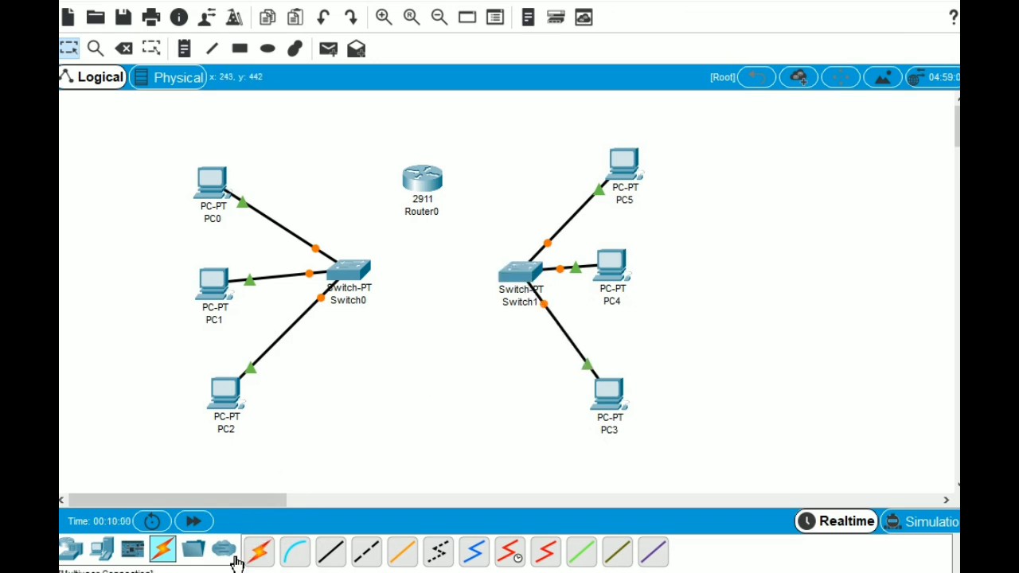
Link Switch0 and Switch1 to the 2911 router with automatically chosen connections.
{"action": "left_click", "coordinate": [259, 551]}
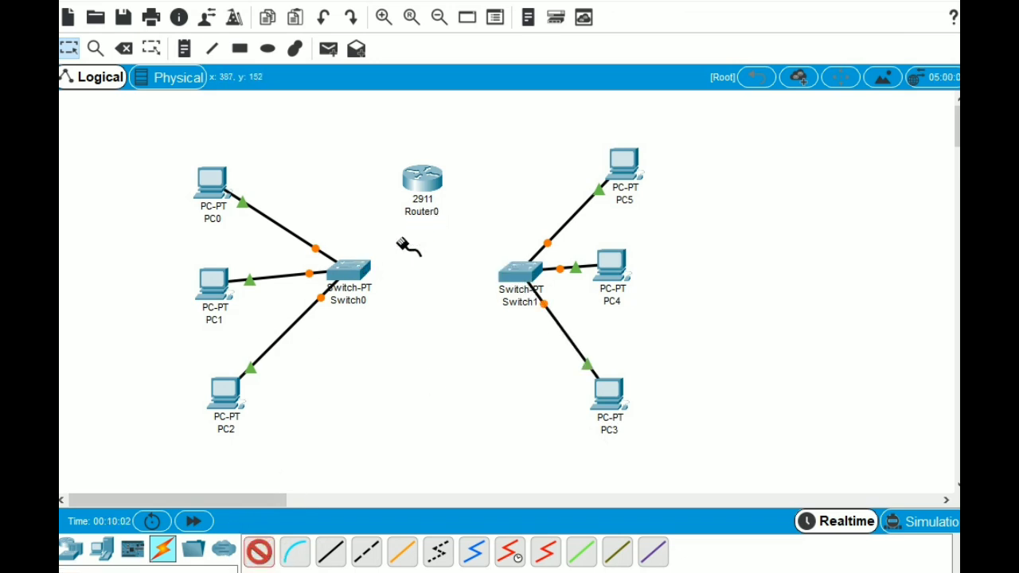
{"action": "left_click", "coordinate": [358, 271]}
{"action": "left_click", "coordinate": [421, 178]}
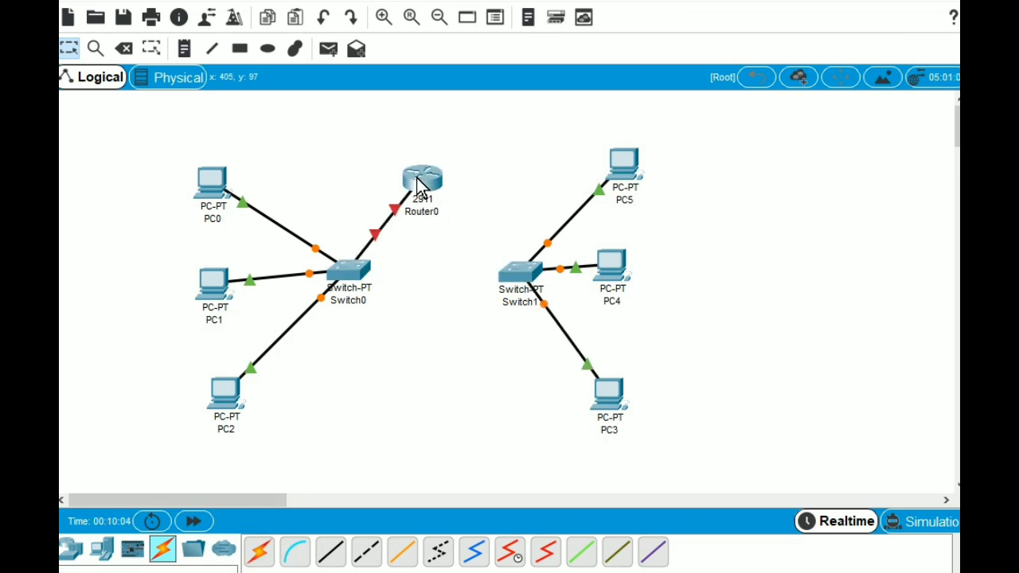
{"action": "mouse_move", "coordinate": [394, 209]}
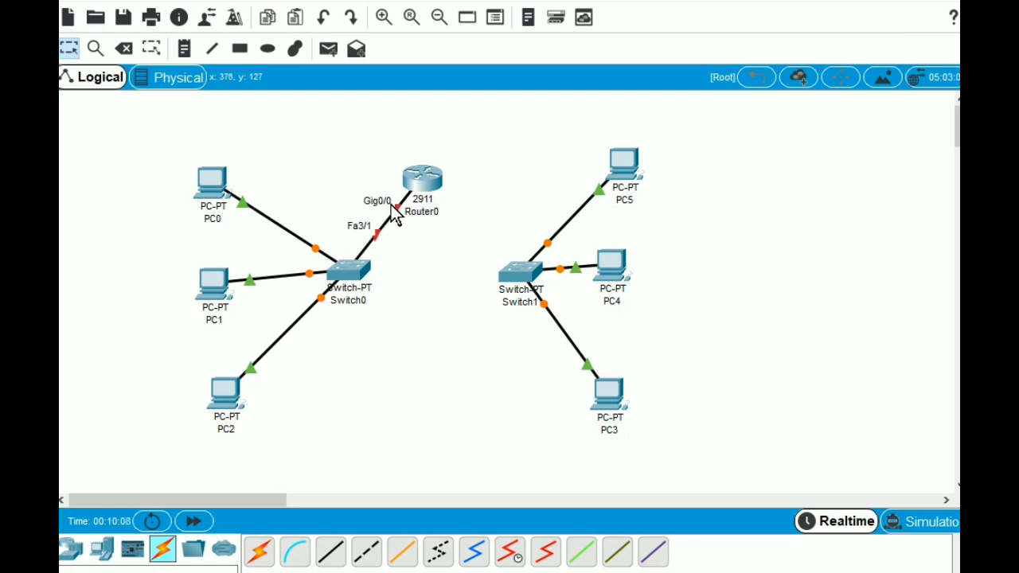
{"action": "left_click", "coordinate": [258, 552]}
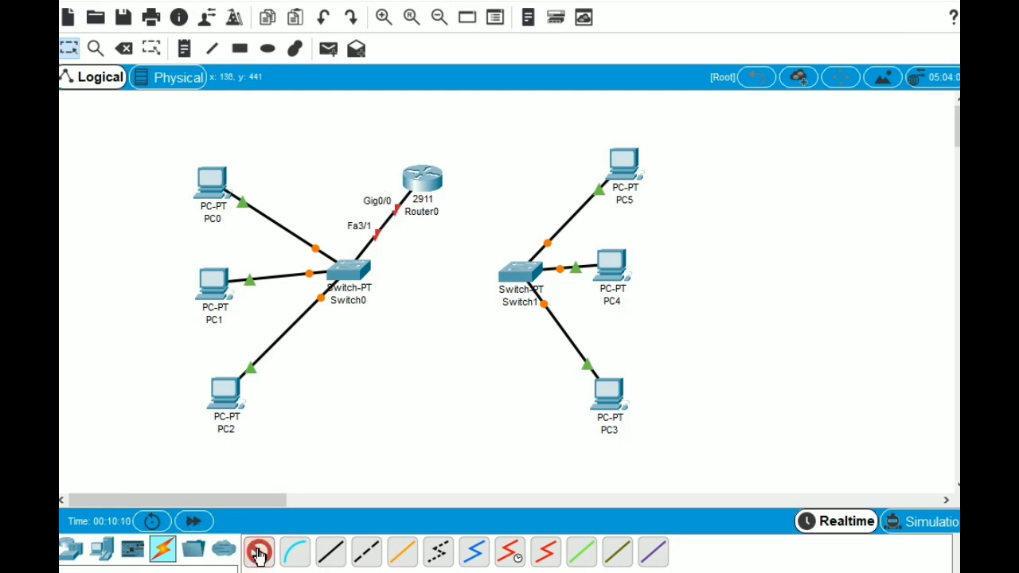
{"action": "left_click", "coordinate": [524, 280]}
{"action": "left_click", "coordinate": [430, 181]}
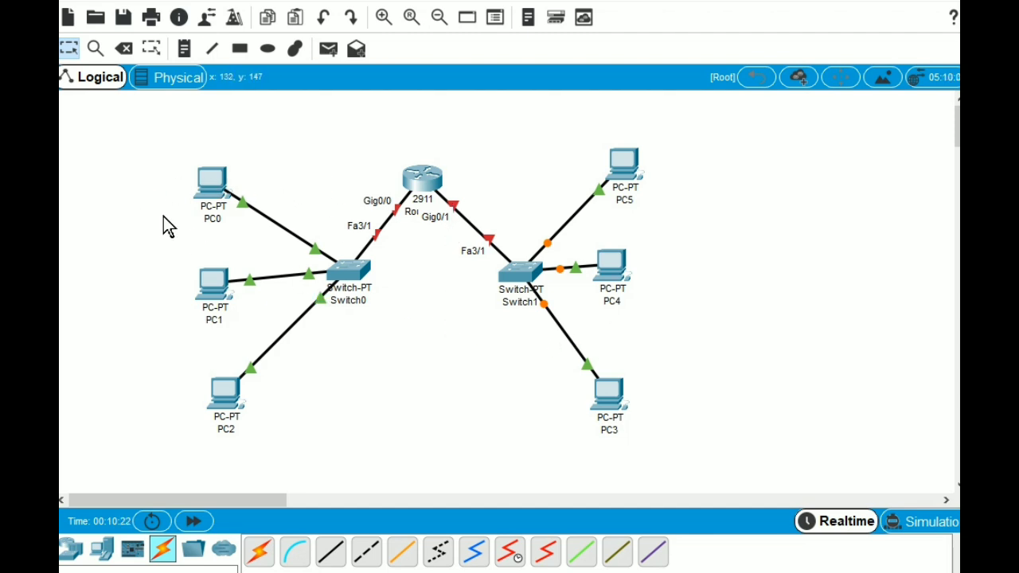
Configure PC0 with the static IP address 192.168.0.1 and subnet mask 255.255.255.0.
{"action": "left_click", "coordinate": [213, 187]}
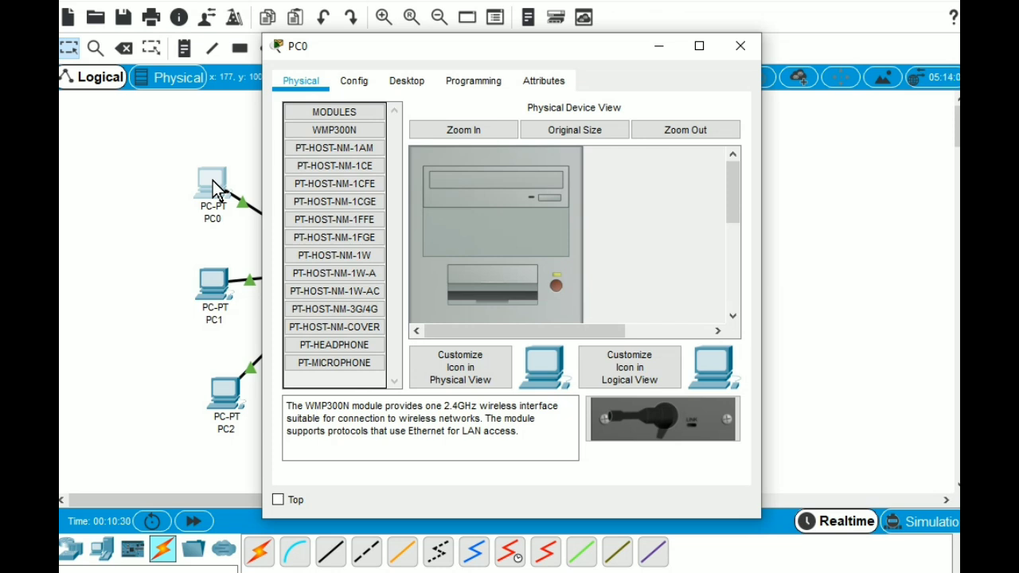
{"action": "left_click", "coordinate": [356, 80]}
{"action": "left_click", "coordinate": [416, 86]}
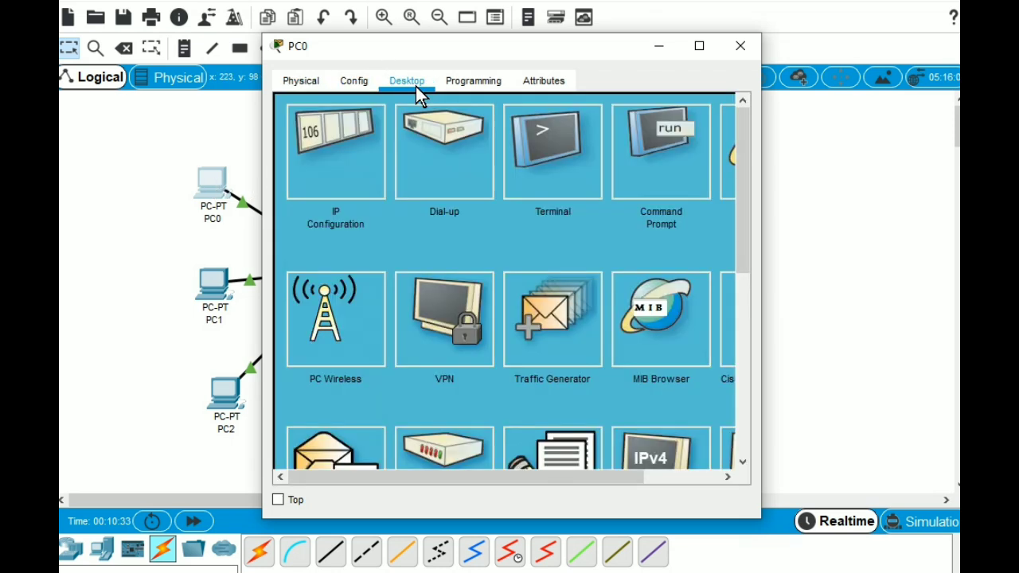
{"action": "left_click", "coordinate": [345, 149]}
{"action": "left_click", "coordinate": [470, 202]}
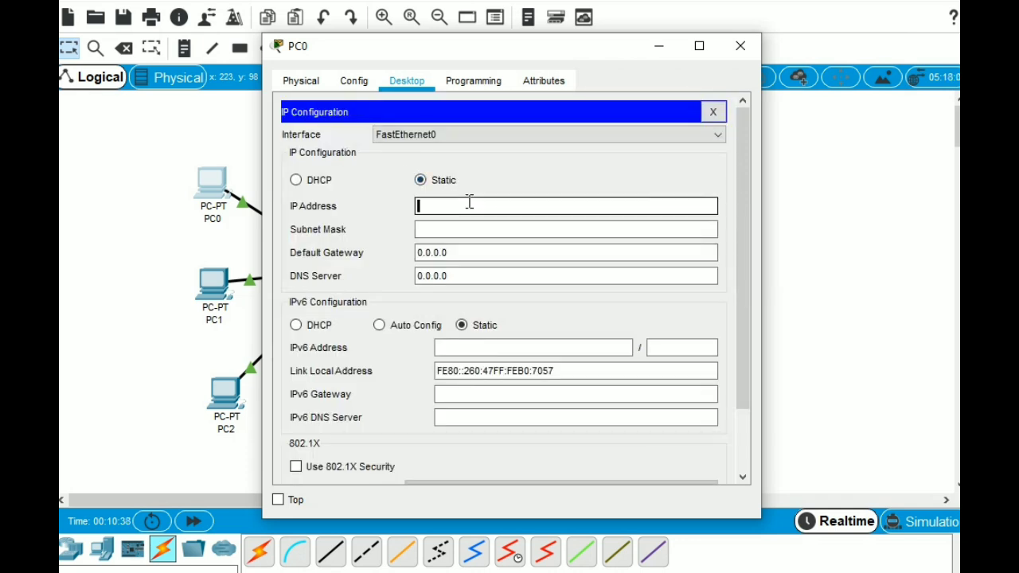
{"action": "type", "text": "192.168.0.1"}
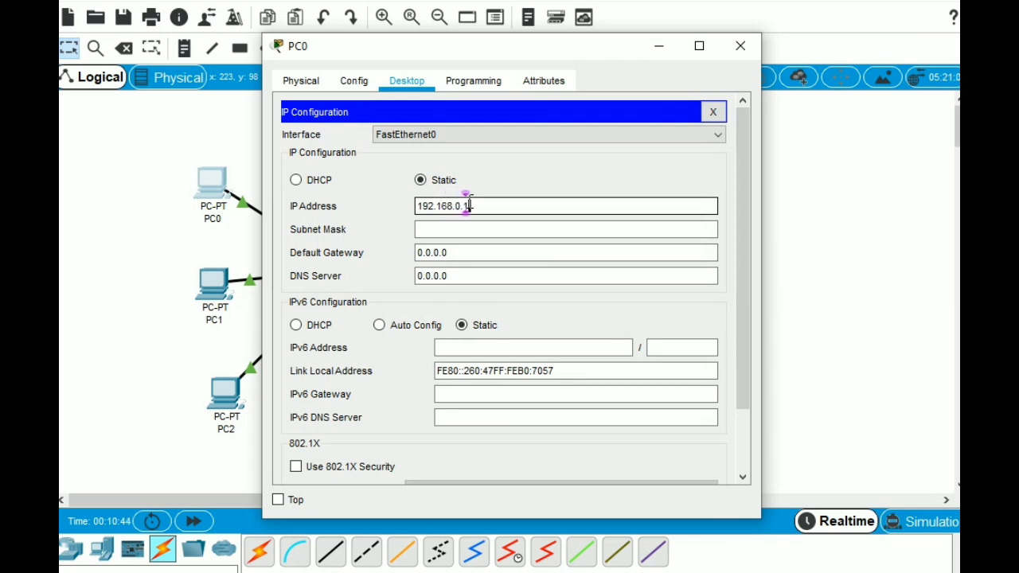
{"action": "left_click", "coordinate": [482, 228]}
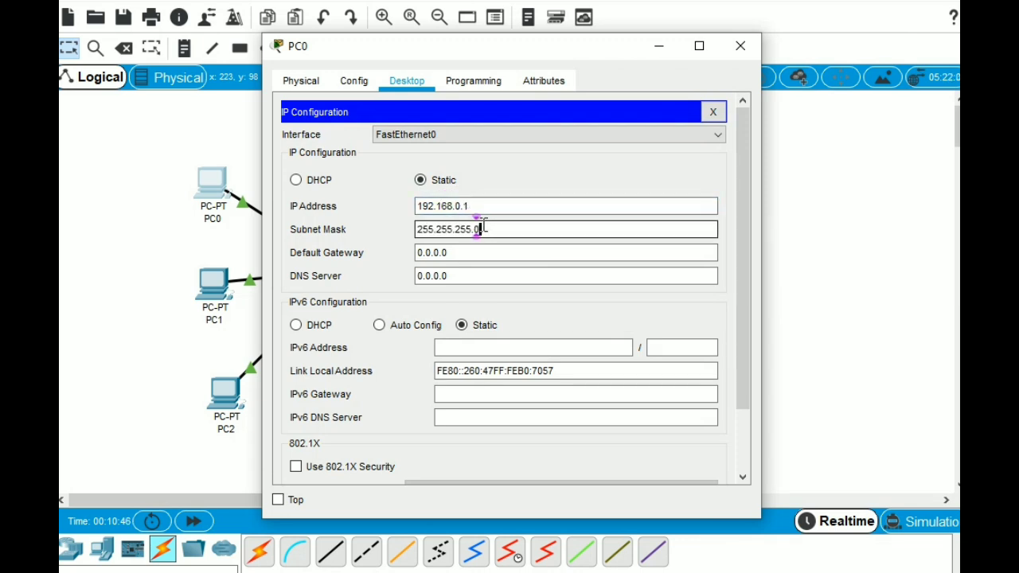
{"action": "left_click", "coordinate": [740, 45]}
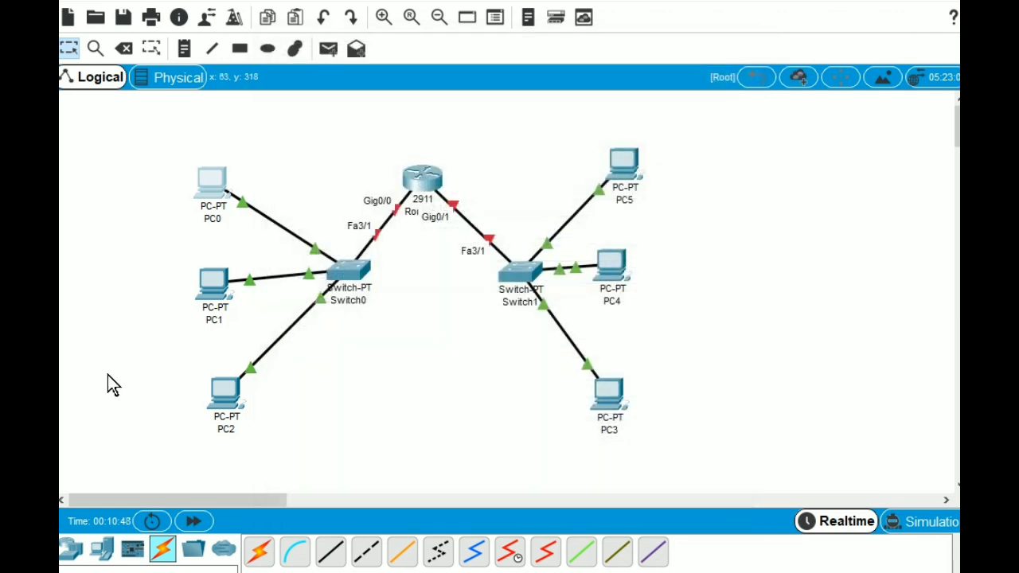
Configure PC1 with static IP address 192.168.0.2 and subnet mask 255.255.255.0, copying the address for reuse.
{"action": "left_click", "coordinate": [209, 289]}
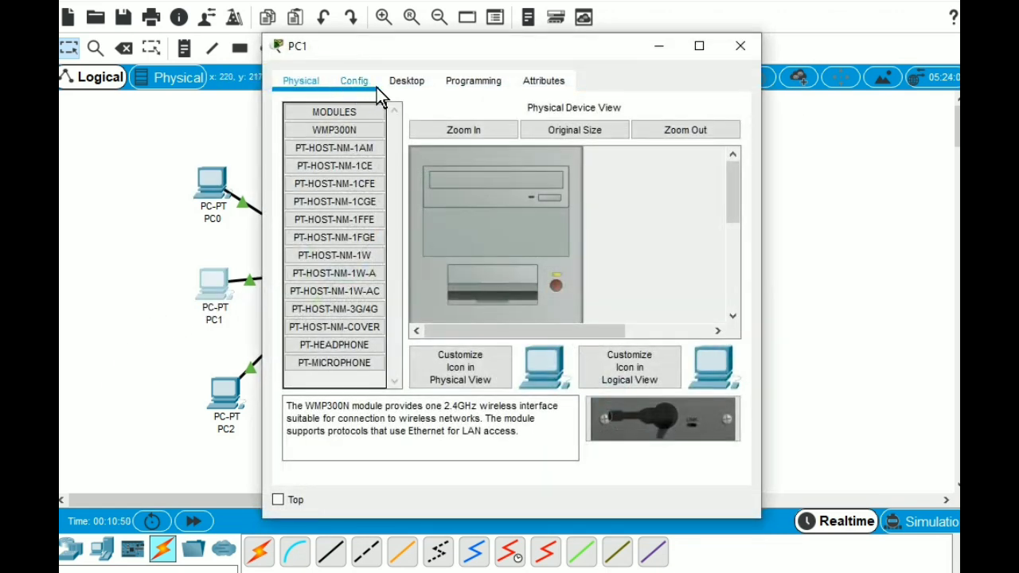
{"action": "left_click", "coordinate": [420, 81]}
{"action": "left_click", "coordinate": [349, 178]}
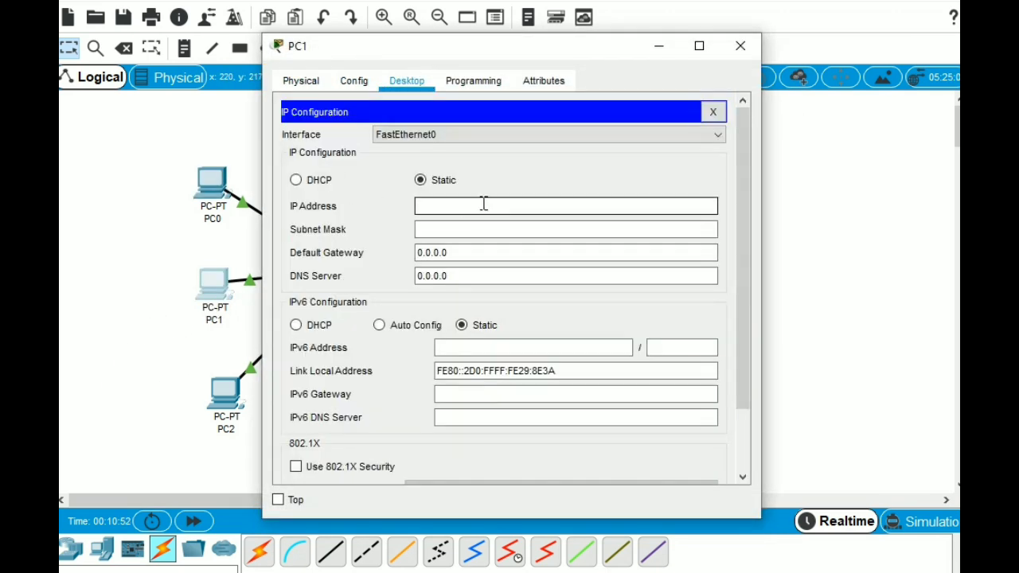
{"action": "type", "text": "192.168.0.2"}
{"action": "left_click_drag", "start_coordinate": [480, 205], "coordinate": [405, 209]}
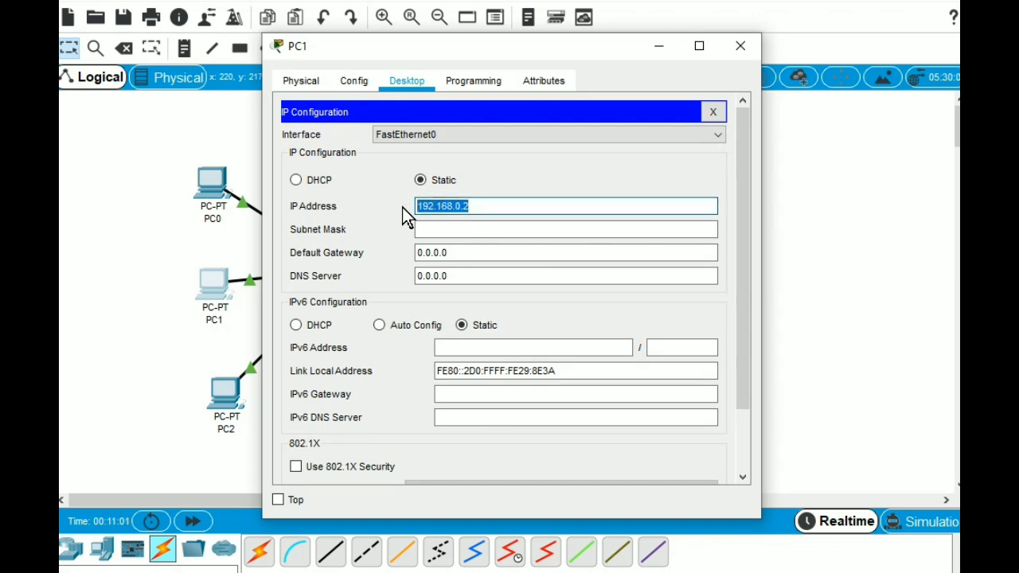
{"action": "left_click", "coordinate": [437, 228]}
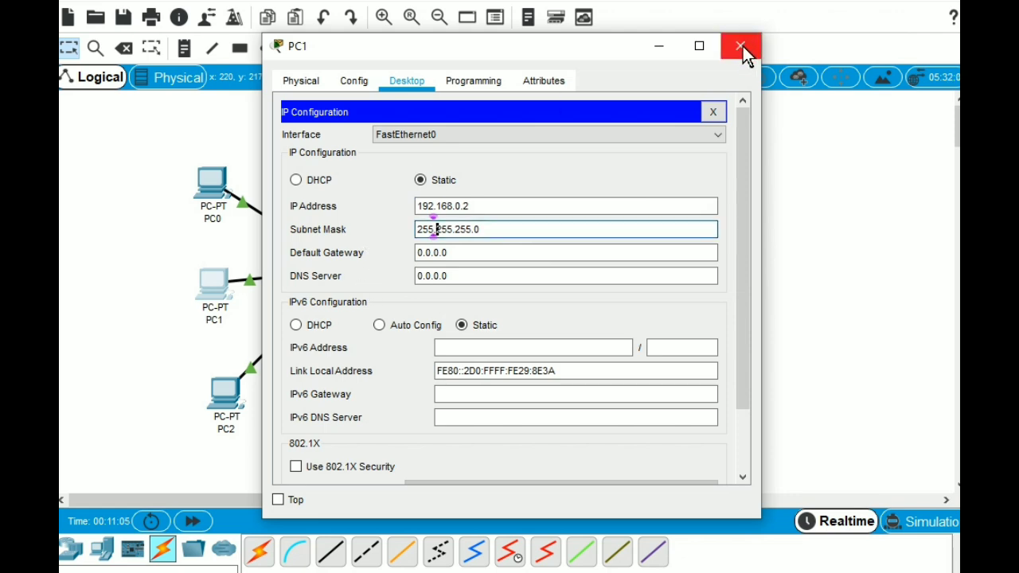
{"action": "left_click", "coordinate": [741, 48]}
Configure PC2 with the static IP address 192.168.0.3 and subnet mask 255.255.255.0.
{"action": "left_click", "coordinate": [233, 407]}
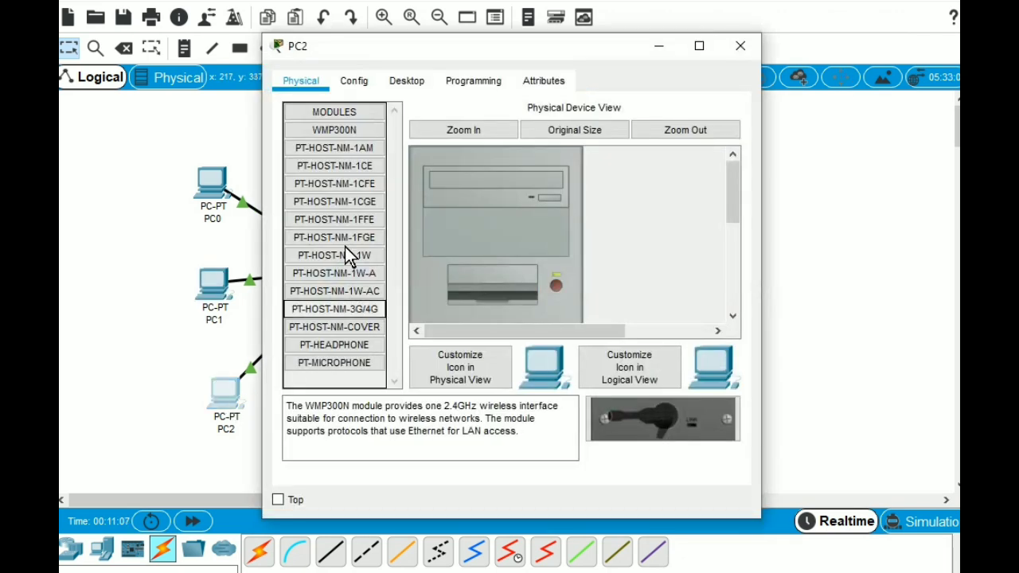
{"action": "left_click", "coordinate": [408, 81]}
{"action": "left_click", "coordinate": [380, 138]}
{"action": "left_click", "coordinate": [446, 206]}
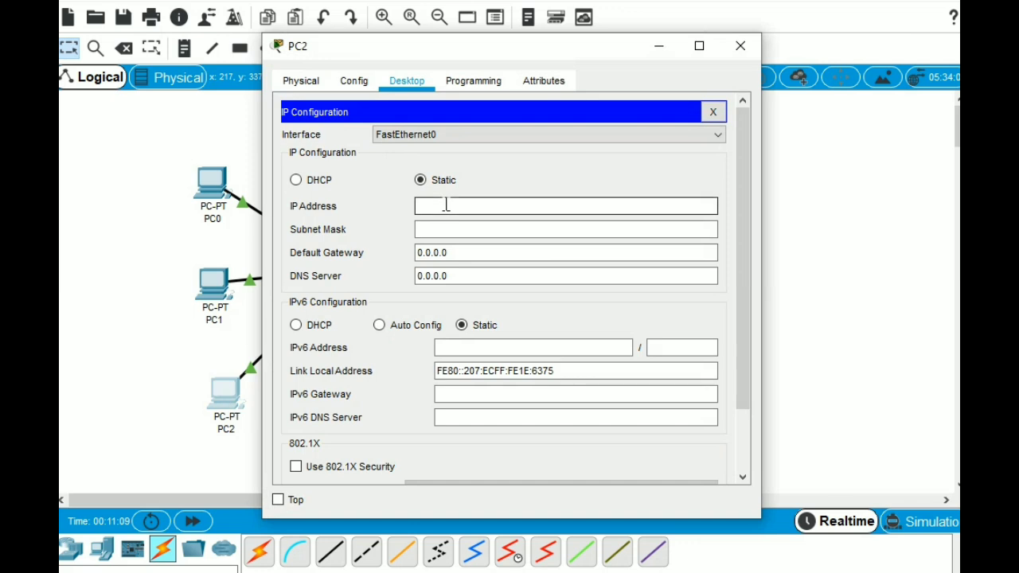
{"action": "type", "text": "192.168.0.2"}
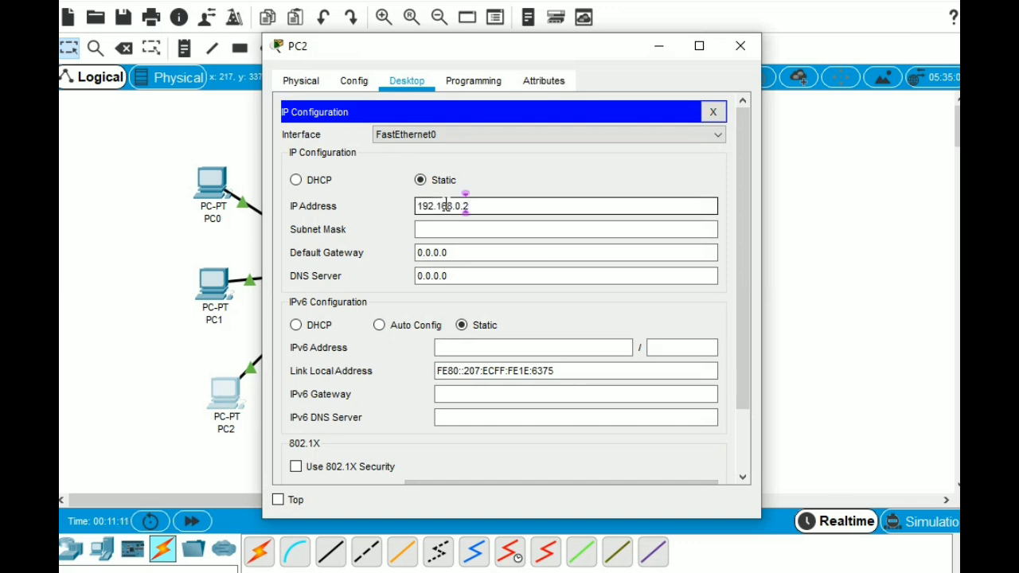
{"action": "key", "text": "BackSpace"}
{"action": "type", "text": "3"}
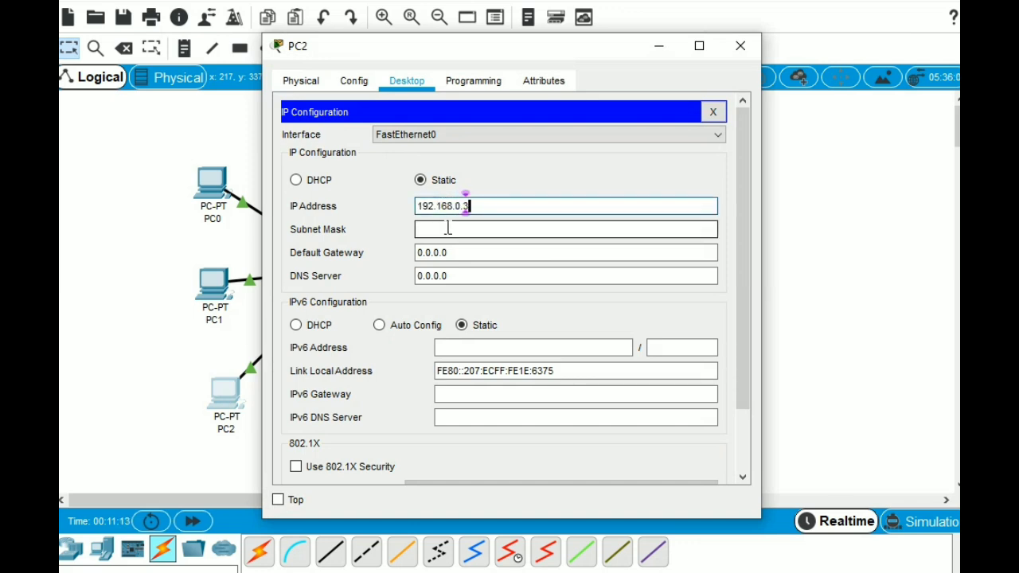
{"action": "left_click", "coordinate": [447, 228]}
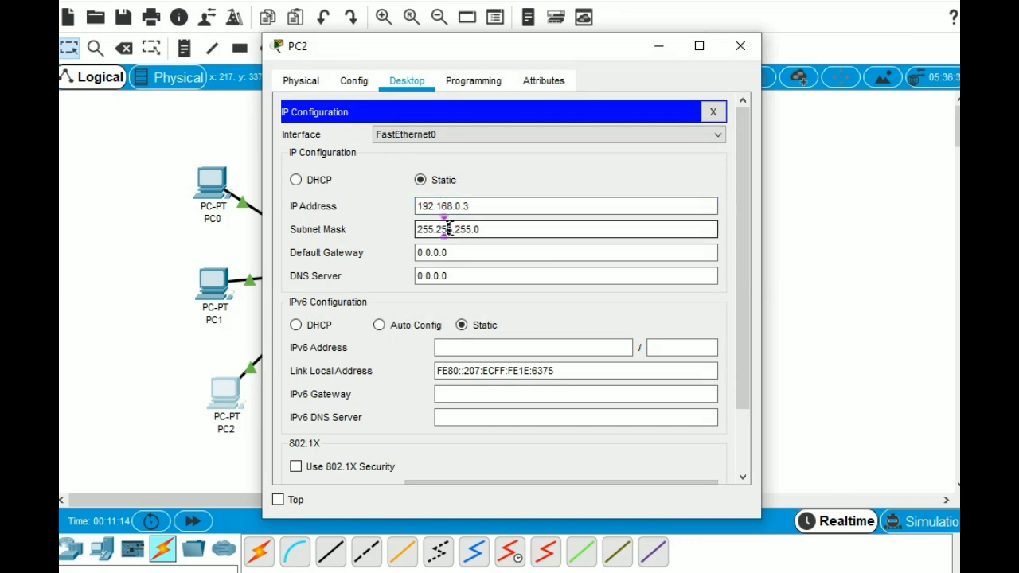
{"action": "left_click", "coordinate": [740, 45]}
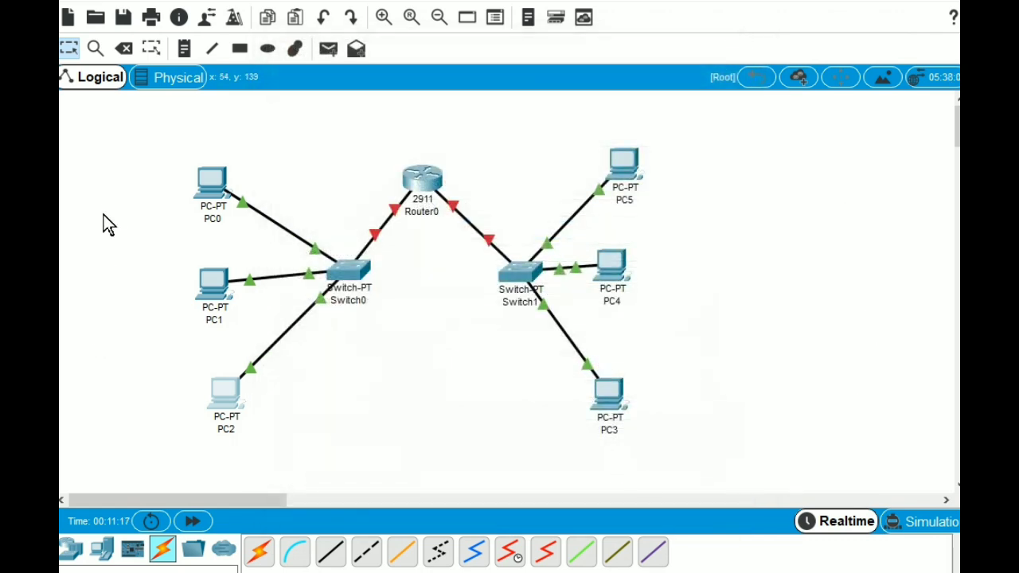
Configure PC5 with the static IP address 192.168.1.1 and the default subnet mask, copying the address for reuse.
{"action": "left_click", "coordinate": [629, 162]}
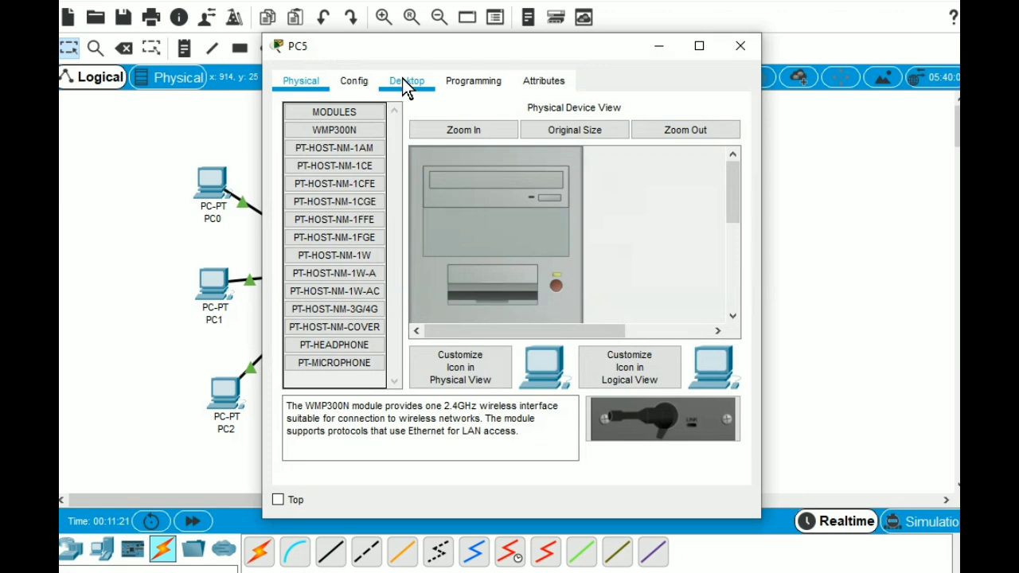
{"action": "left_click", "coordinate": [406, 81]}
{"action": "left_click", "coordinate": [356, 149]}
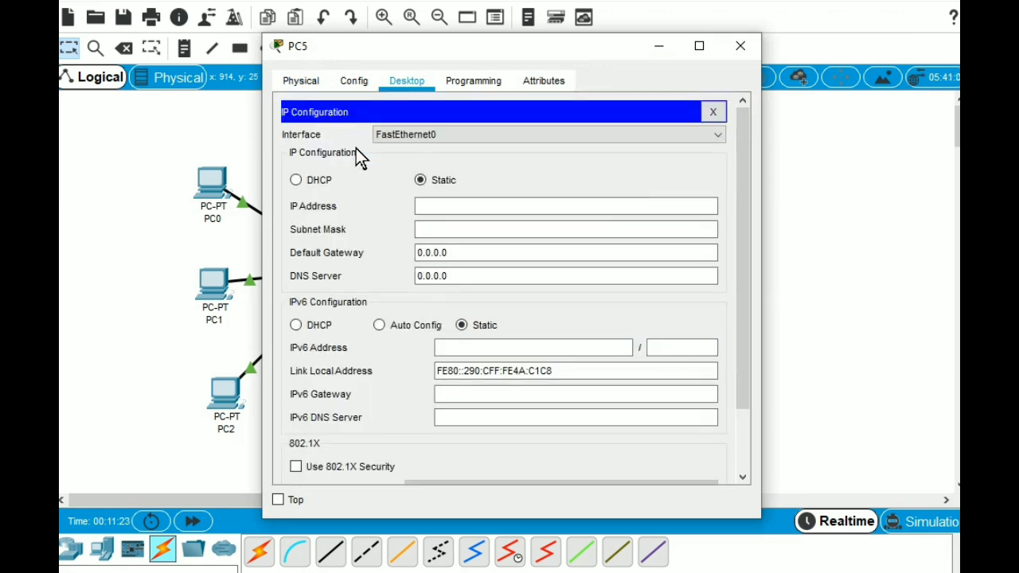
{"action": "left_click", "coordinate": [458, 206]}
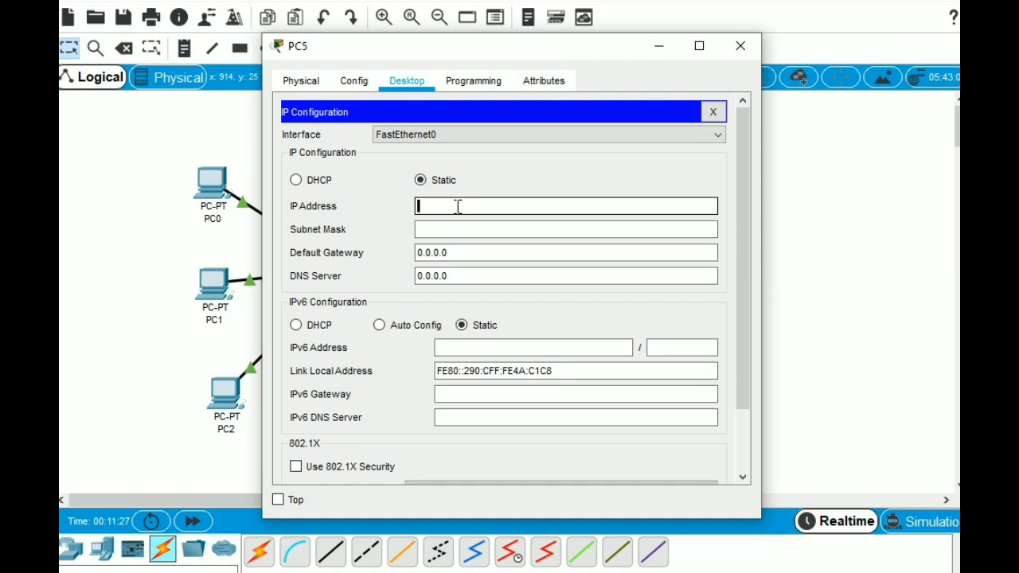
{"action": "type", "text": "192.168.1.1"}
{"action": "left_click_drag", "start_coordinate": [477, 207], "coordinate": [418, 211]}
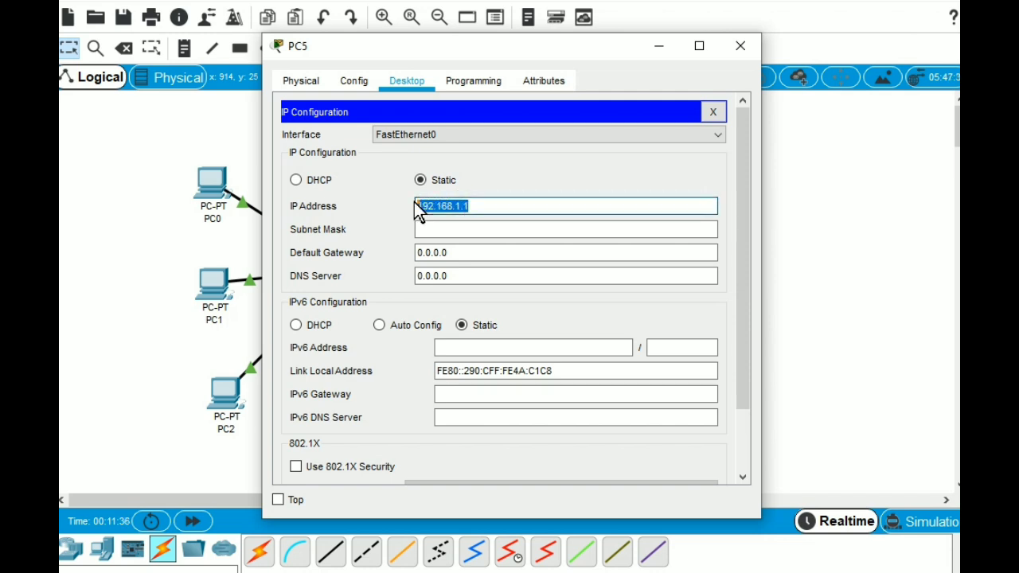
{"action": "left_click", "coordinate": [452, 229]}
{"action": "left_click", "coordinate": [740, 54]}
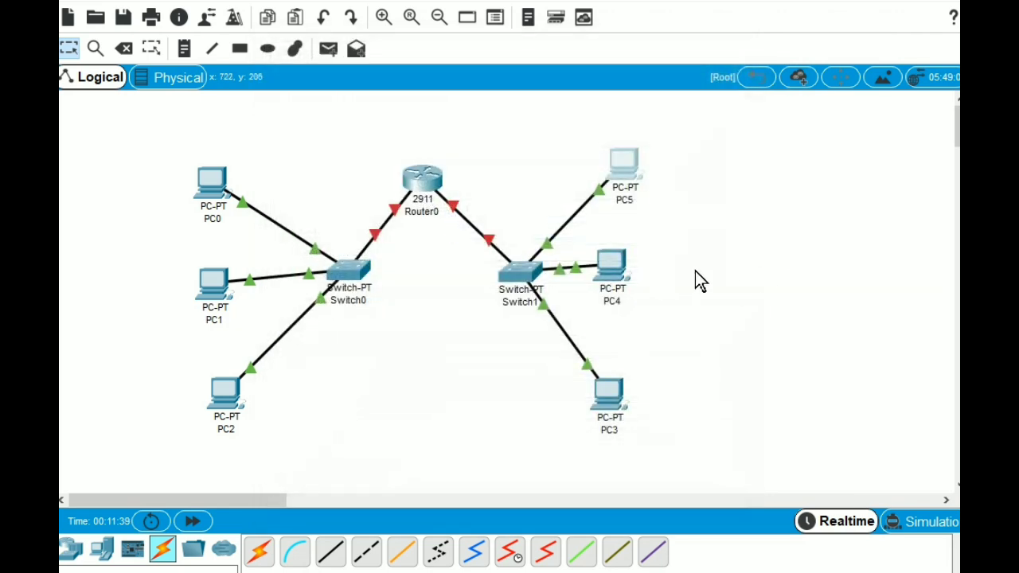
Configure PC4 with the static IP address 192.168.1.2 and subnet mask 255.255.255.0.
{"action": "left_click", "coordinate": [610, 271]}
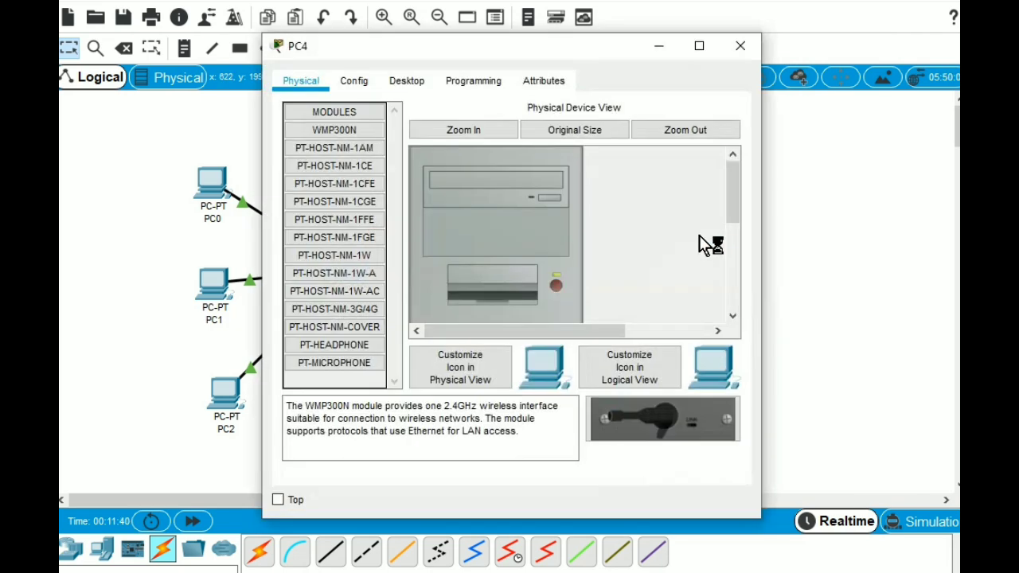
{"action": "left_click", "coordinate": [407, 80]}
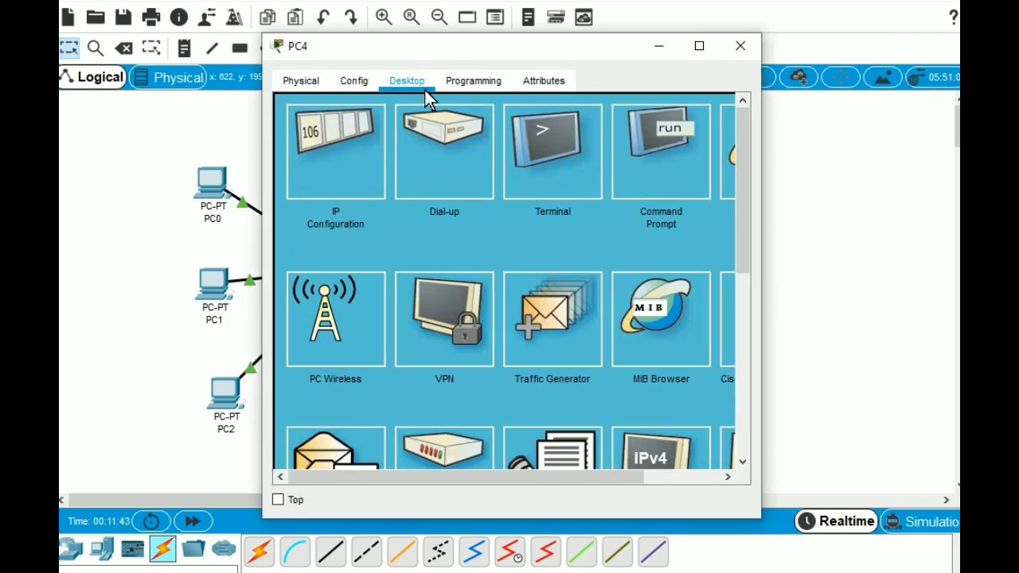
{"action": "left_click", "coordinate": [355, 163]}
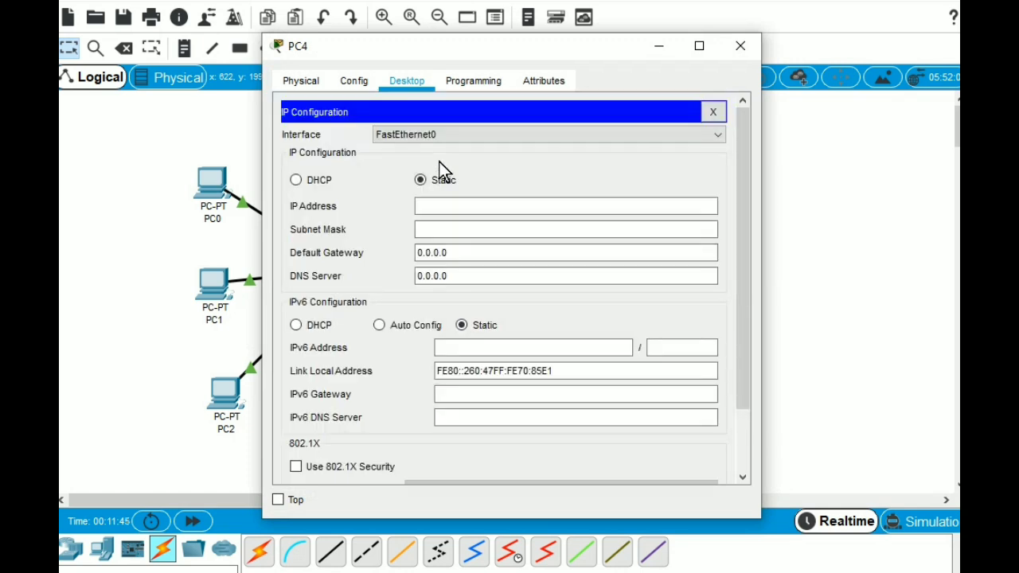
{"action": "left_click", "coordinate": [455, 204]}
{"action": "type", "text": "192.168.10"}
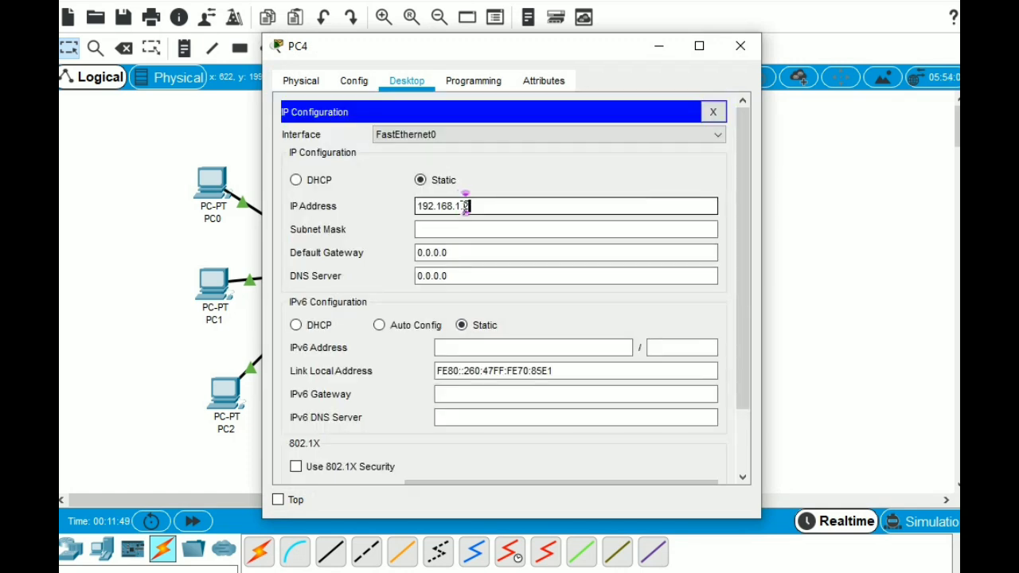
{"action": "left_click", "coordinate": [488, 230]}
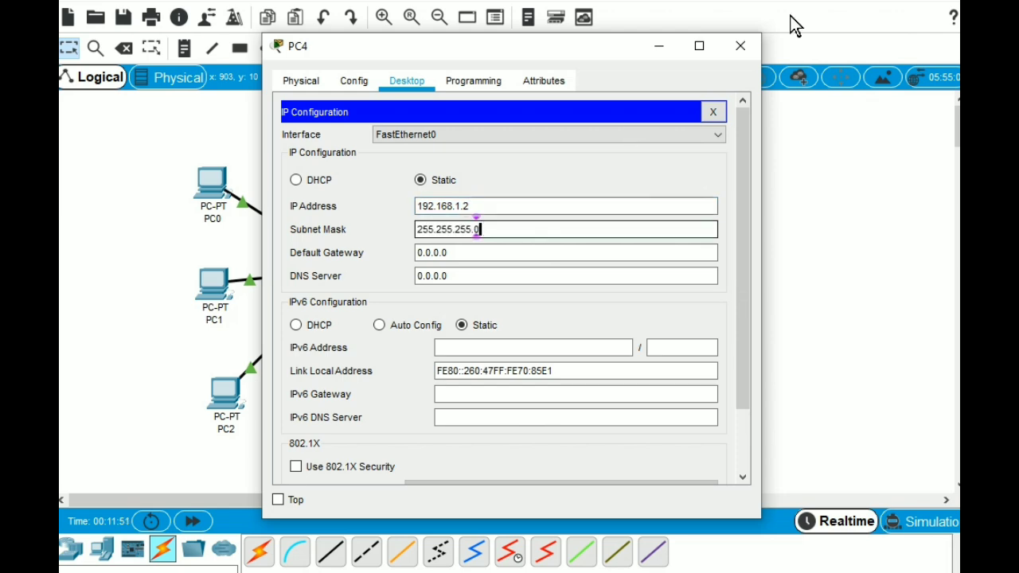
{"action": "left_click", "coordinate": [740, 45]}
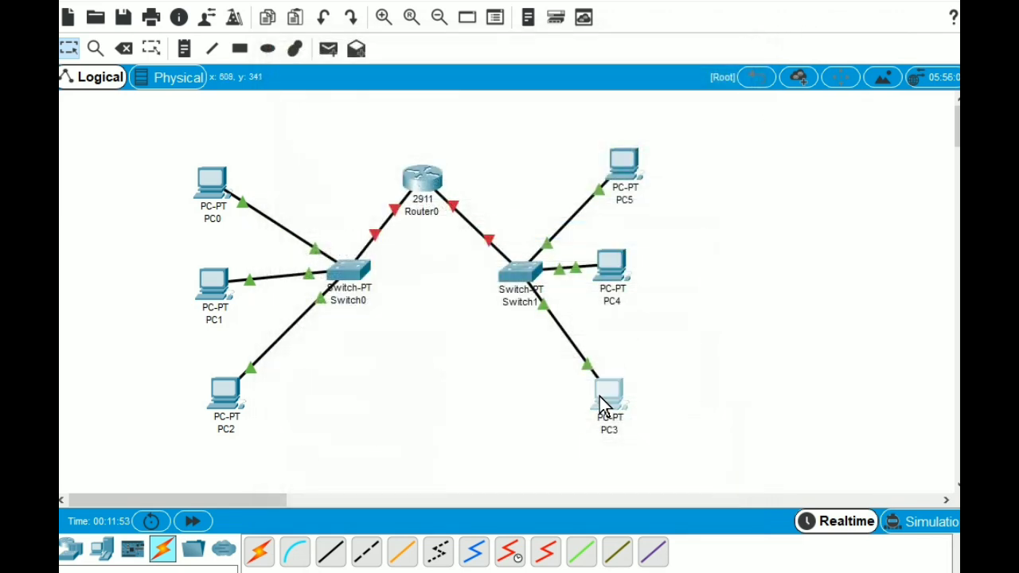
Configure PC3 with the static IP address 192.168.1.3 and subnet mask 255.255.255.0.
{"action": "left_click", "coordinate": [610, 398]}
{"action": "left_click", "coordinate": [405, 80]}
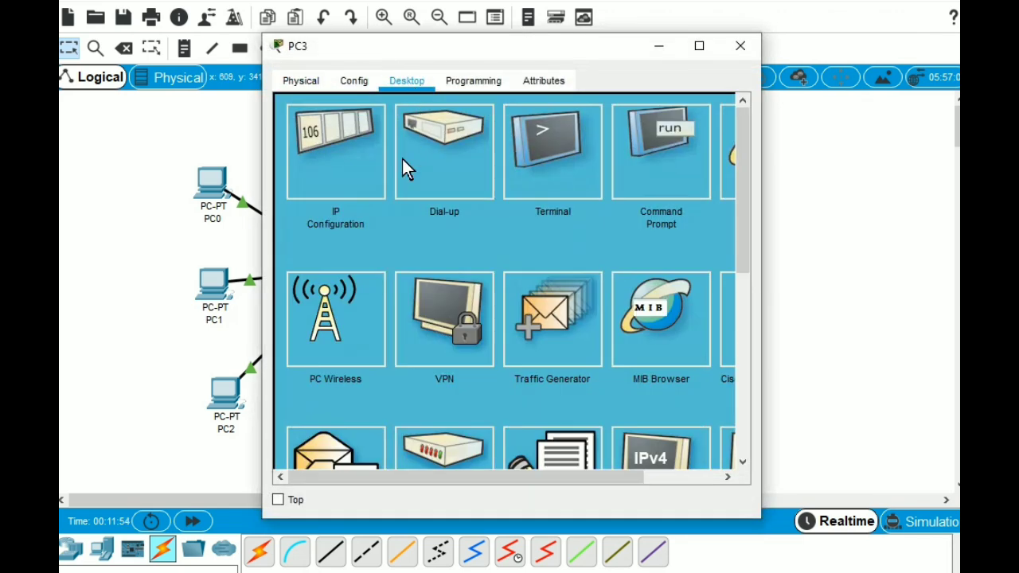
{"action": "left_click", "coordinate": [339, 169]}
{"action": "left_click", "coordinate": [487, 207]}
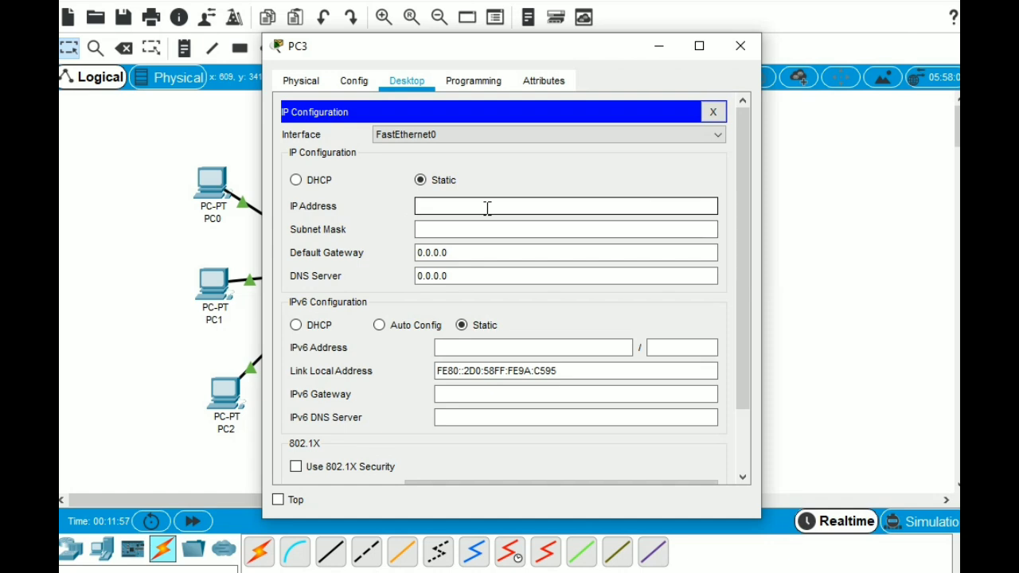
{"action": "type", "text": "192.168.1.1"}
{"action": "key", "text": "BackSpace"}
{"action": "type", "text": "3"}
{"action": "left_click", "coordinate": [490, 229]}
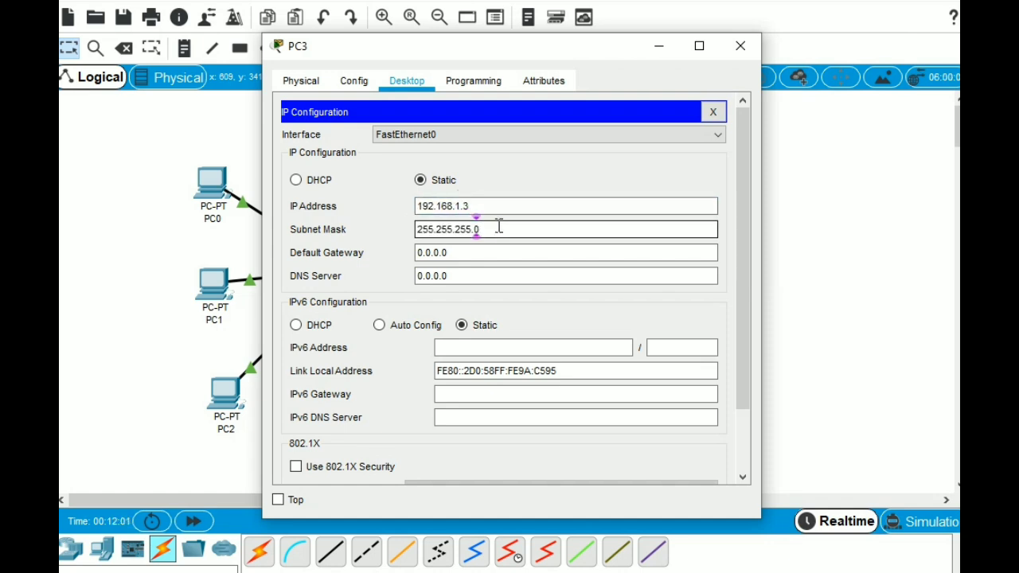
{"action": "left_click", "coordinate": [740, 46]}
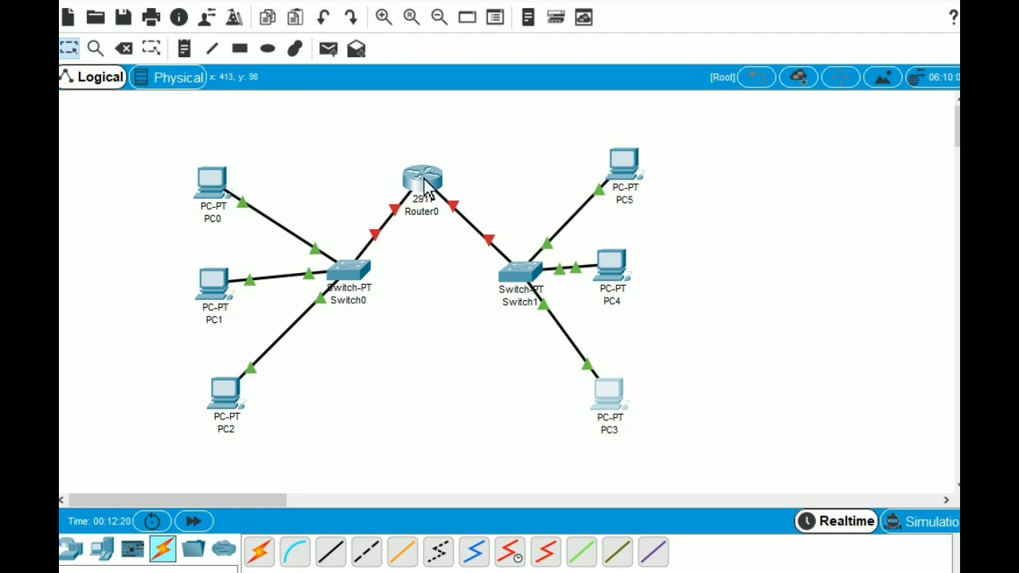
Assign IP address 192.168.0.4 and subnet mask 255.255.255.0 to Router0's GigabitEthernet0/0 interface and switch its port on.
{"action": "mouse_move", "coordinate": [425, 182]}
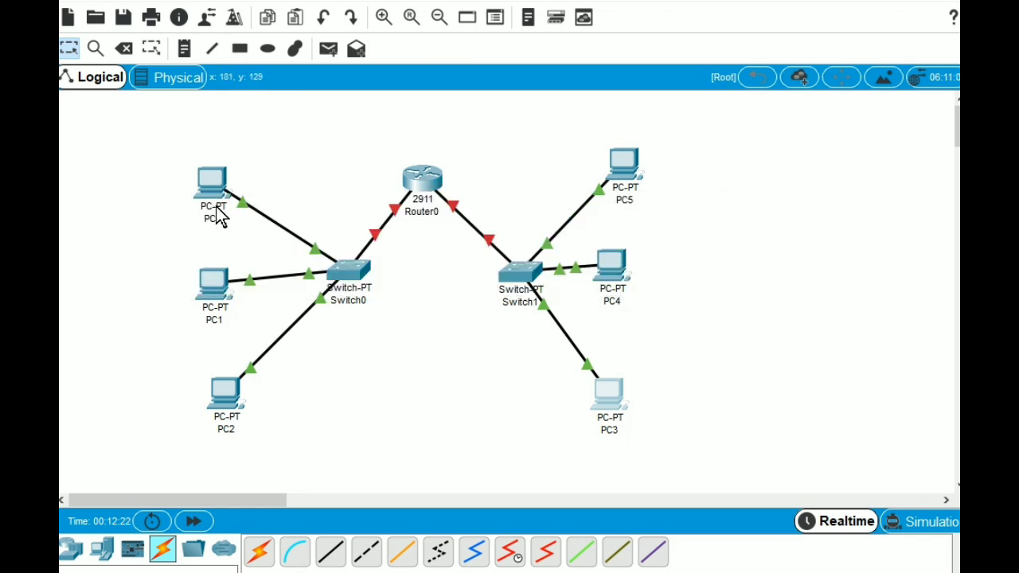
{"action": "mouse_move", "coordinate": [219, 215]}
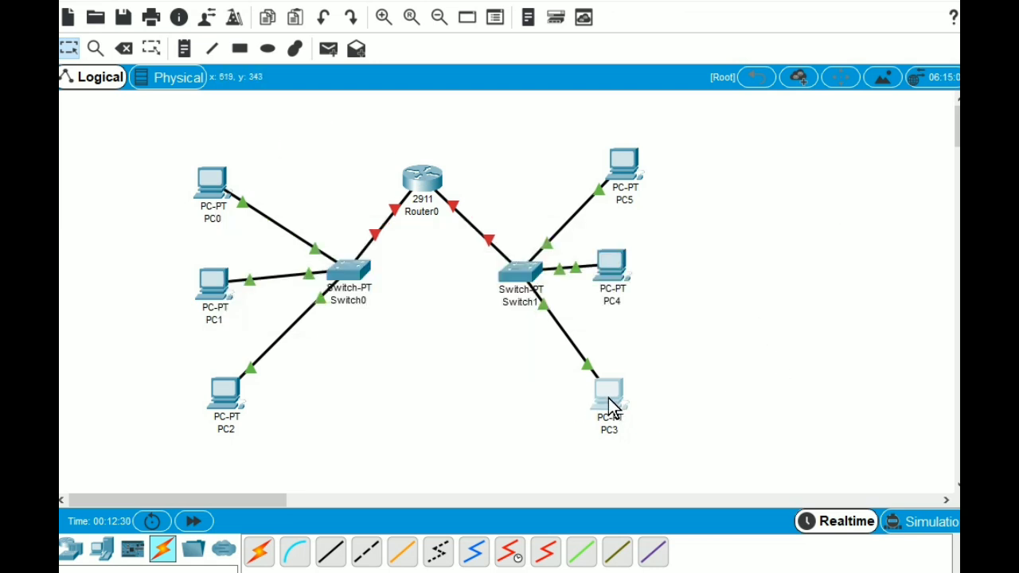
{"action": "mouse_move", "coordinate": [609, 398]}
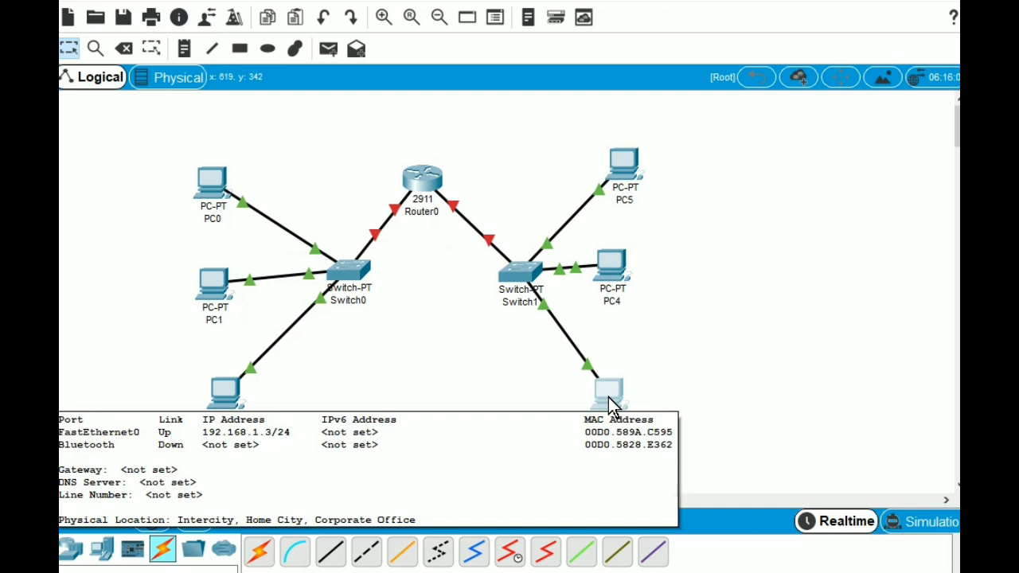
{"action": "left_click", "coordinate": [424, 181]}
{"action": "left_click", "coordinate": [354, 83]}
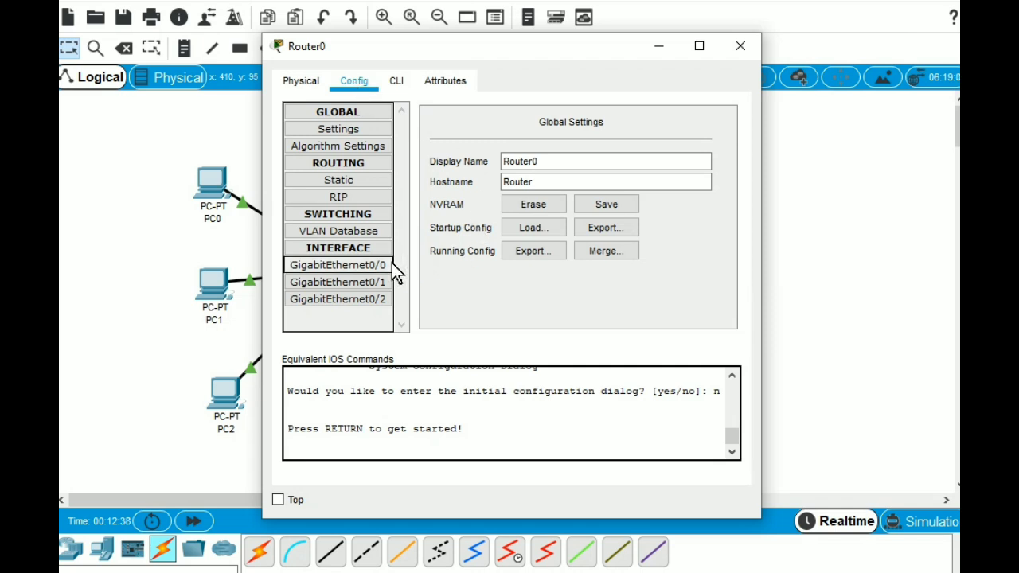
{"action": "left_click", "coordinate": [358, 264]}
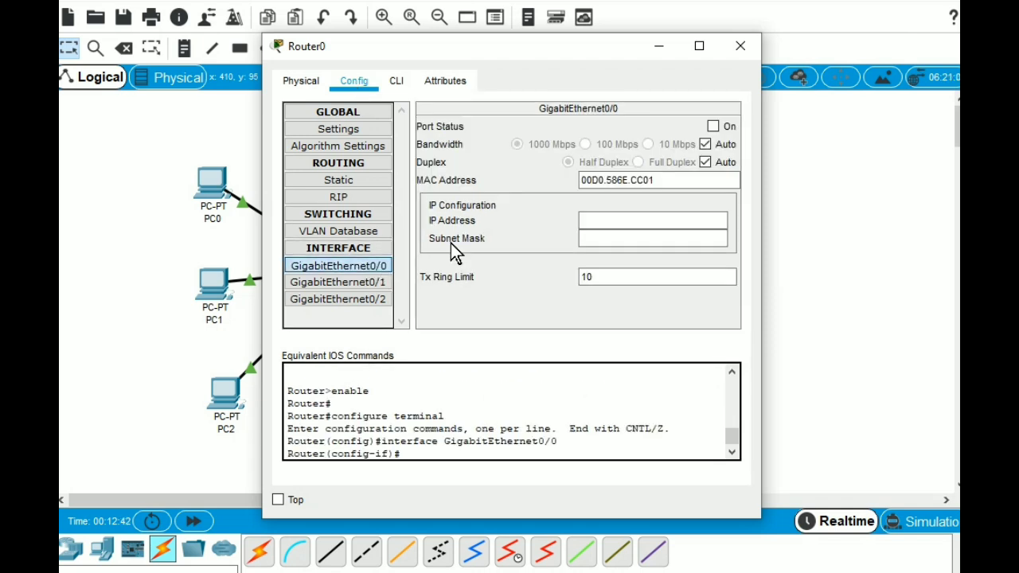
{"action": "left_click", "coordinate": [602, 220]}
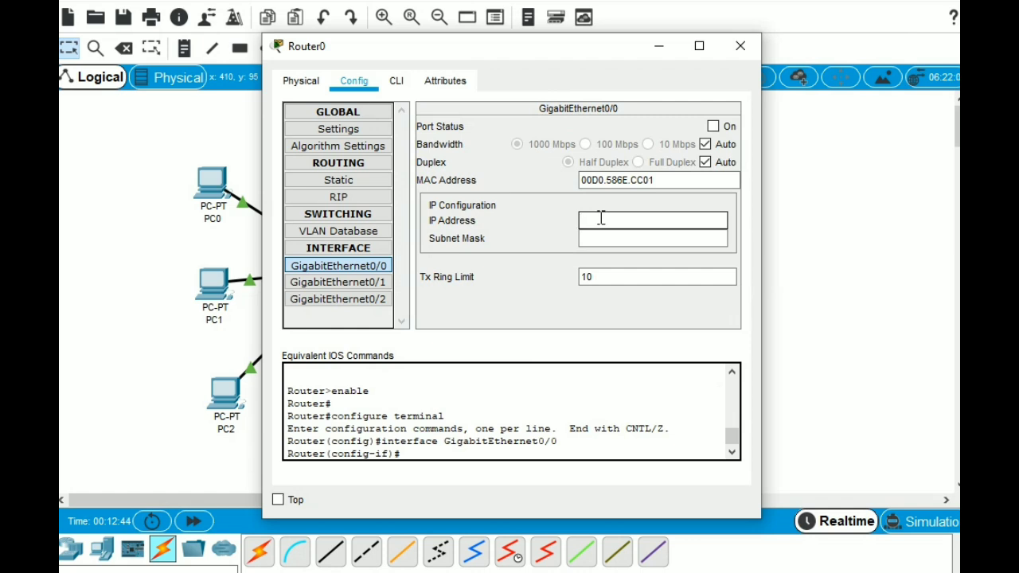
{"action": "type", "text": "192.168.1.1"}
{"action": "key", "text": "BackSpace"}
{"action": "key", "text": "BackSpace"}
{"action": "key", "text": "BackSpace"}
{"action": "type", "text": "0.4"}
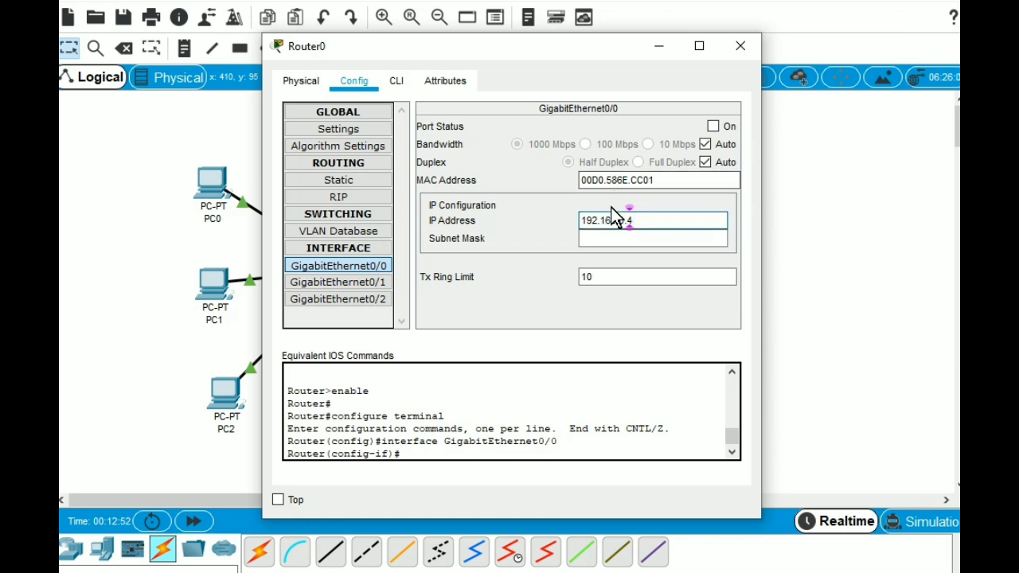
{"action": "left_click", "coordinate": [621, 239]}
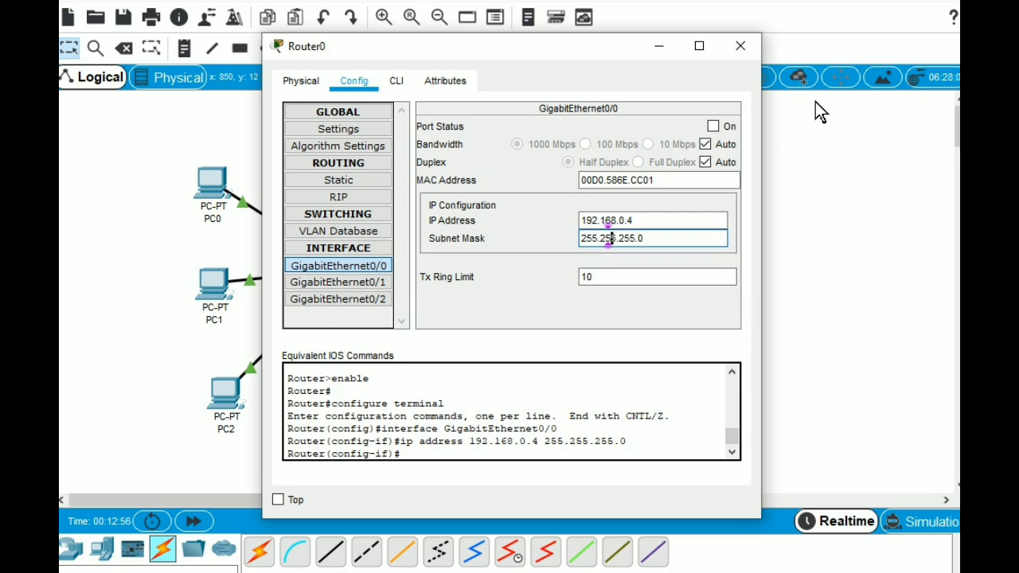
{"action": "left_click", "coordinate": [713, 125]}
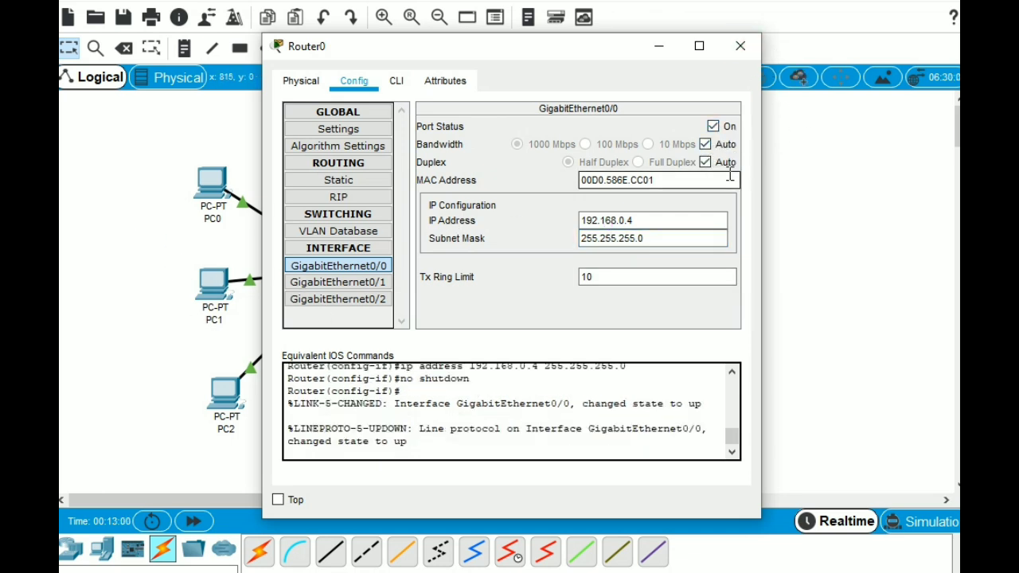
{"action": "left_click", "coordinate": [742, 48]}
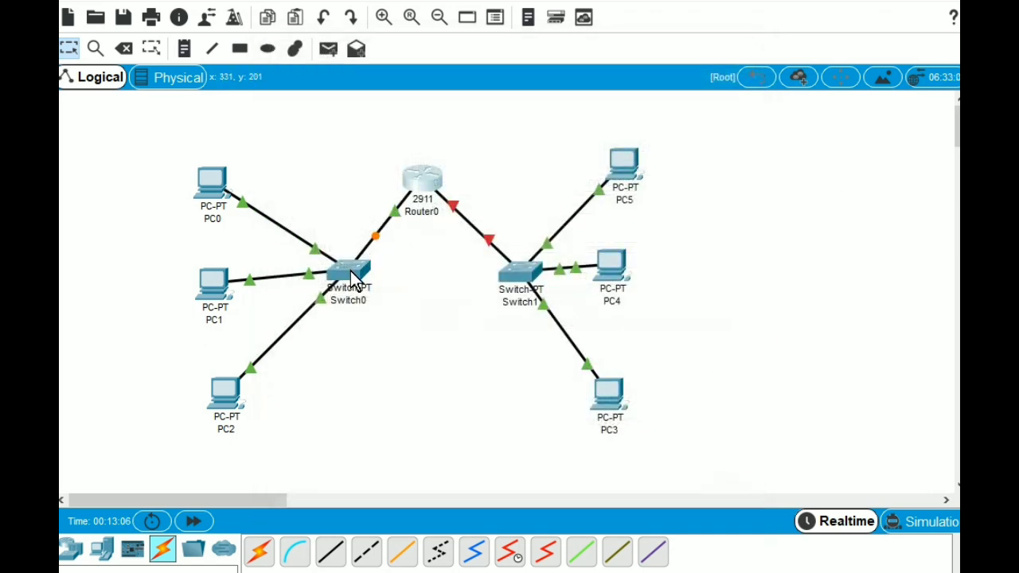
Check which Router0 interfaces the links to Switch0 and Switch1 are connected to.
{"action": "left_click", "coordinate": [426, 176]}
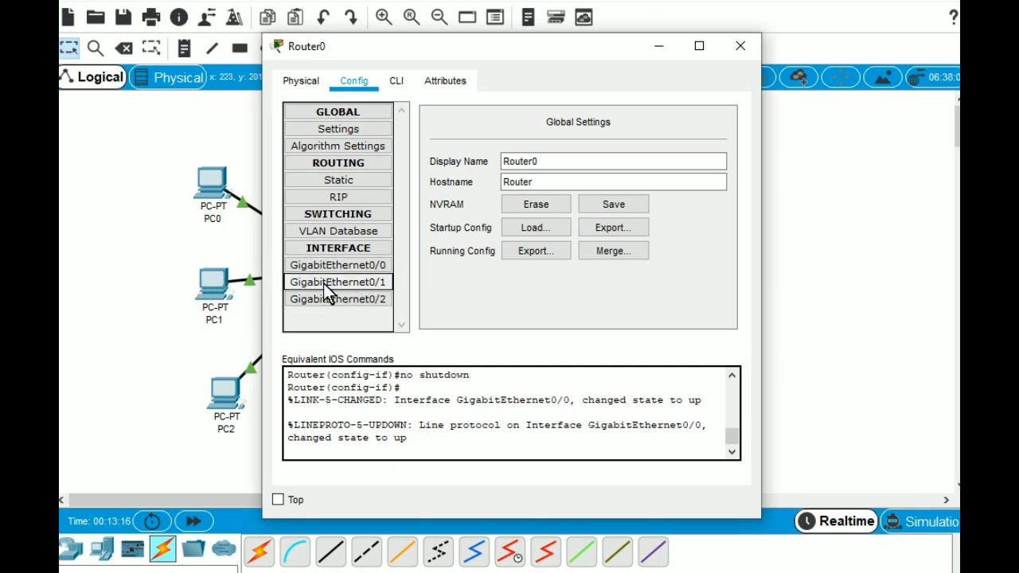
{"action": "left_click", "coordinate": [673, 48]}
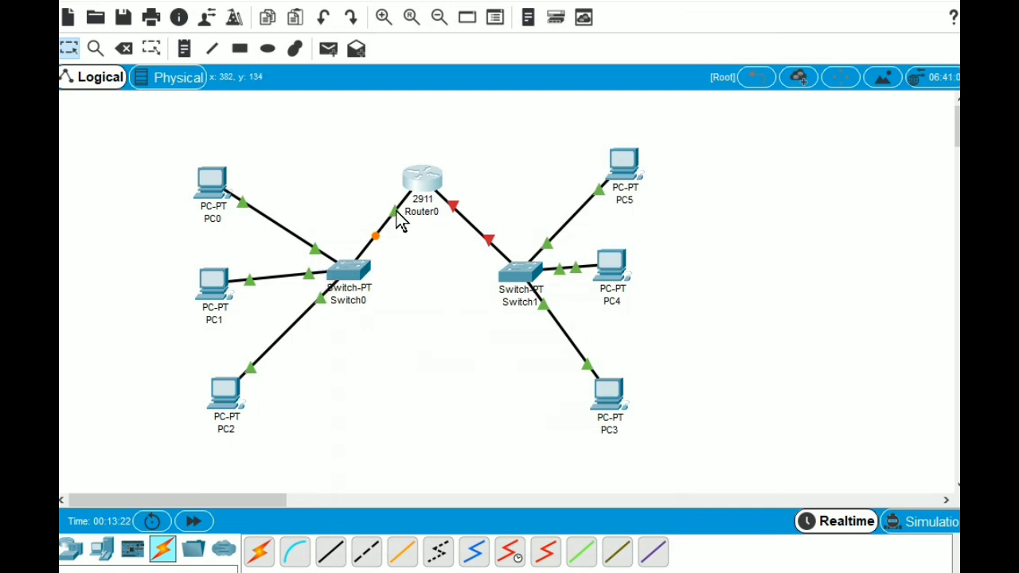
{"action": "mouse_move", "coordinate": [397, 212]}
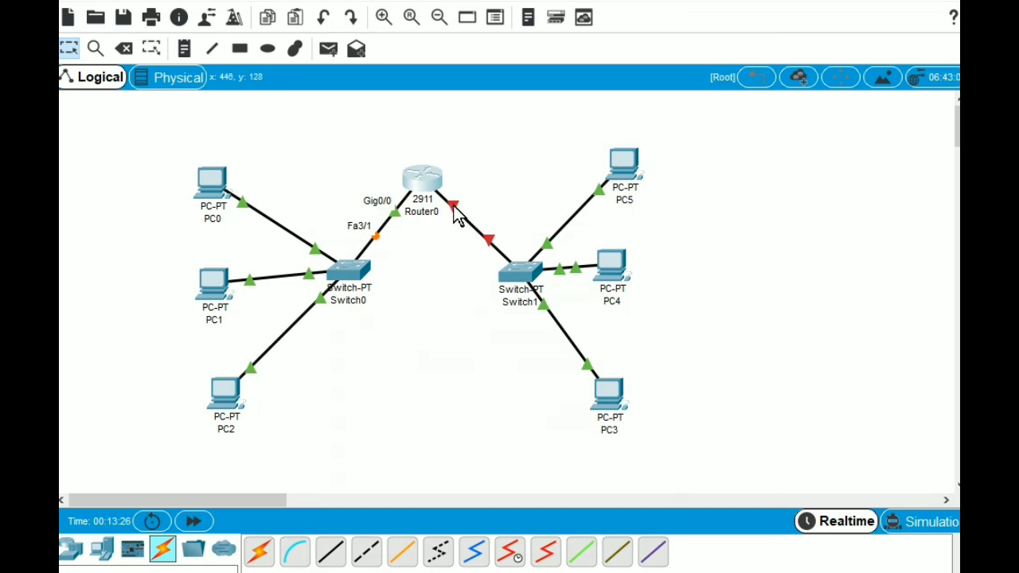
{"action": "mouse_move", "coordinate": [458, 217]}
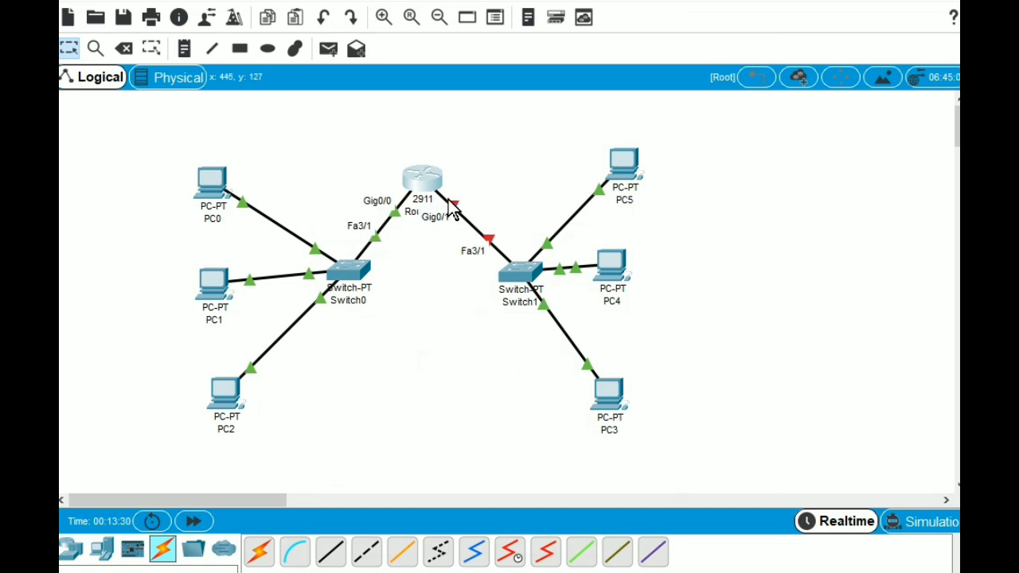
Assign IP address 192.168.1.4 and subnet mask 255.255.255.0 to Router0's GigabitEthernet0/1 interface and switch its port on.
{"action": "left_click", "coordinate": [428, 179]}
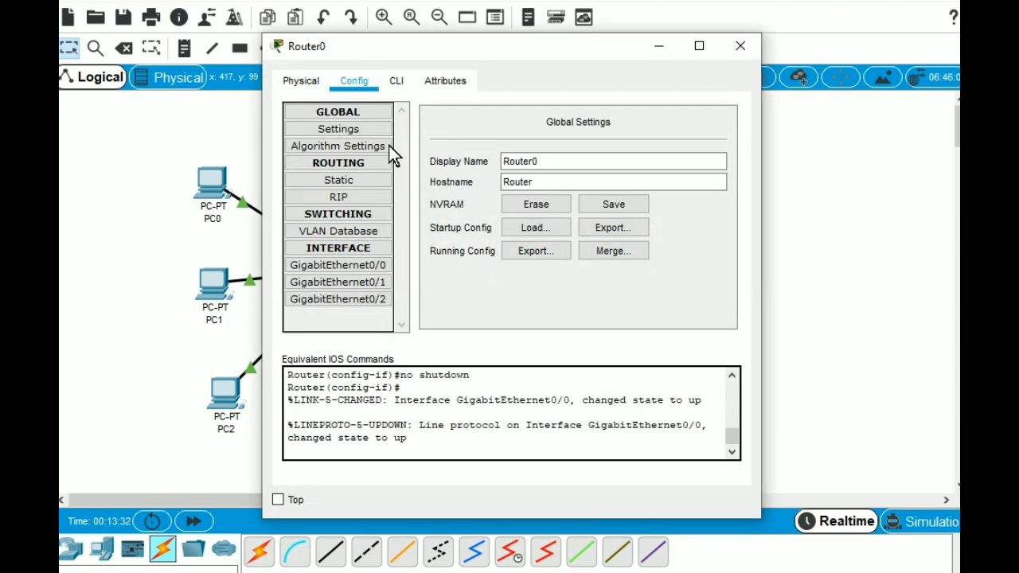
{"action": "left_click", "coordinate": [385, 282]}
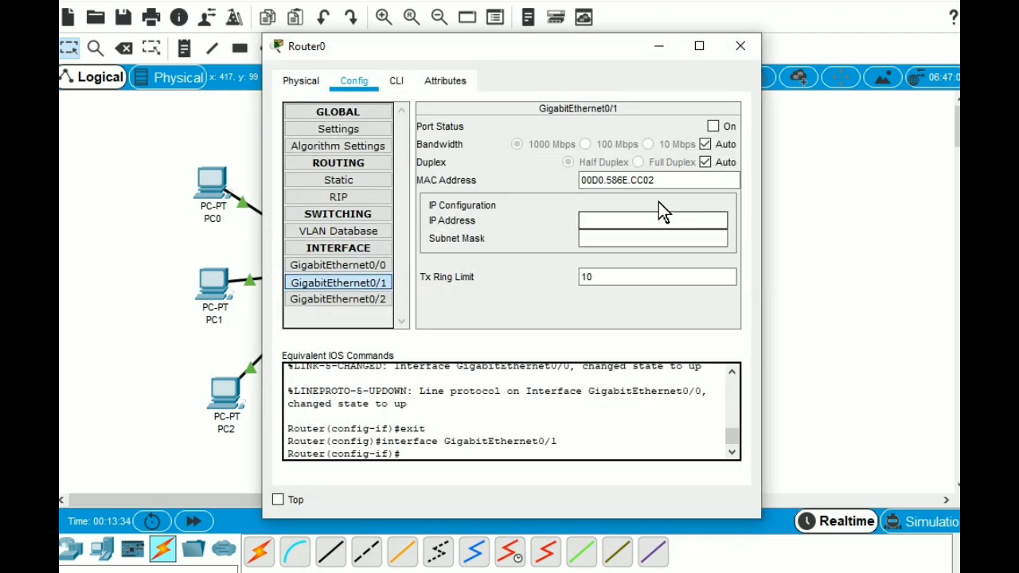
{"action": "left_click", "coordinate": [659, 217]}
{"action": "type", "text": "192.168.1."}
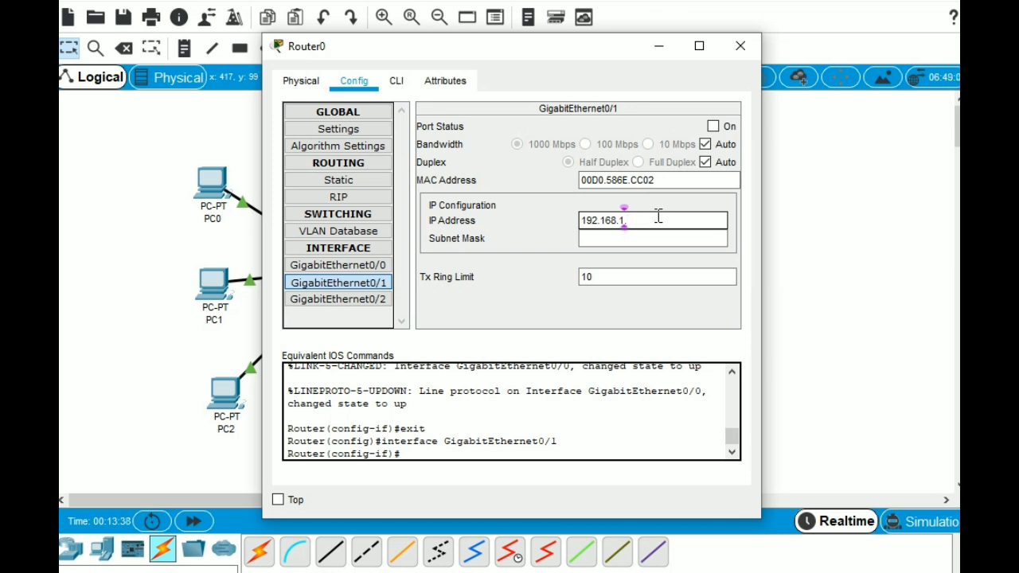
{"action": "type", "text": "4"}
{"action": "left_click", "coordinate": [665, 237]}
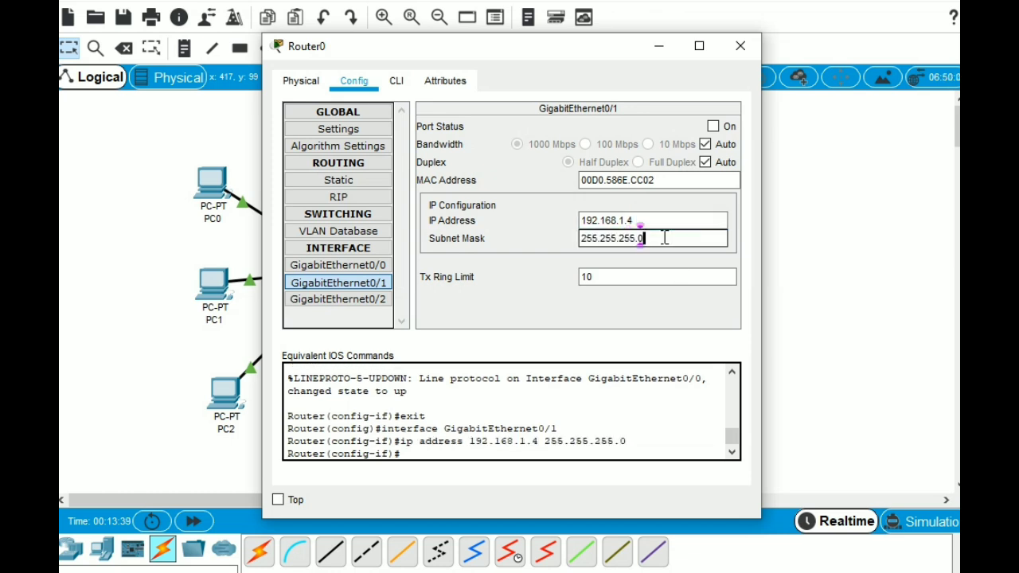
{"action": "left_click", "coordinate": [713, 126]}
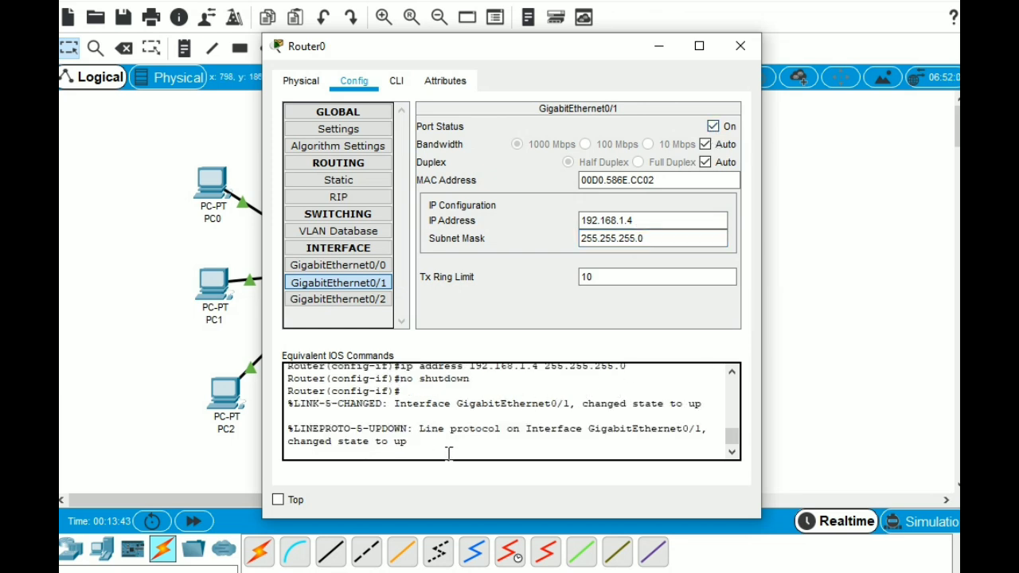
{"action": "left_click", "coordinate": [747, 55]}
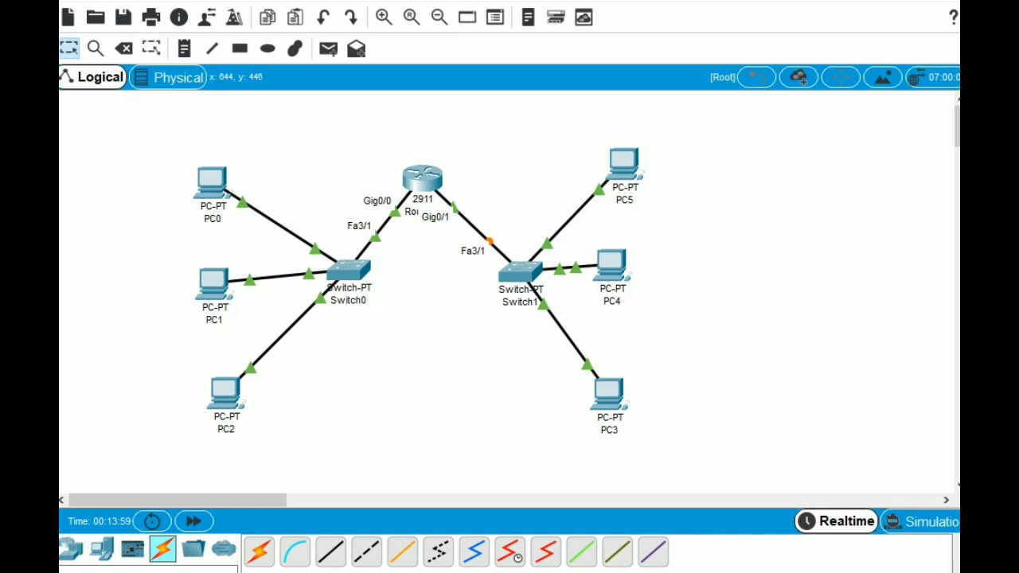
Review the Scenario 1 task in SNA Practicals Material.docx in the browser and return to Packet Tracer.
{"action": "key", "text": "alt+Tab"}
{"action": "scroll", "coordinate": [723, 330], "scroll_direction": "down", "scroll_amount": 1}
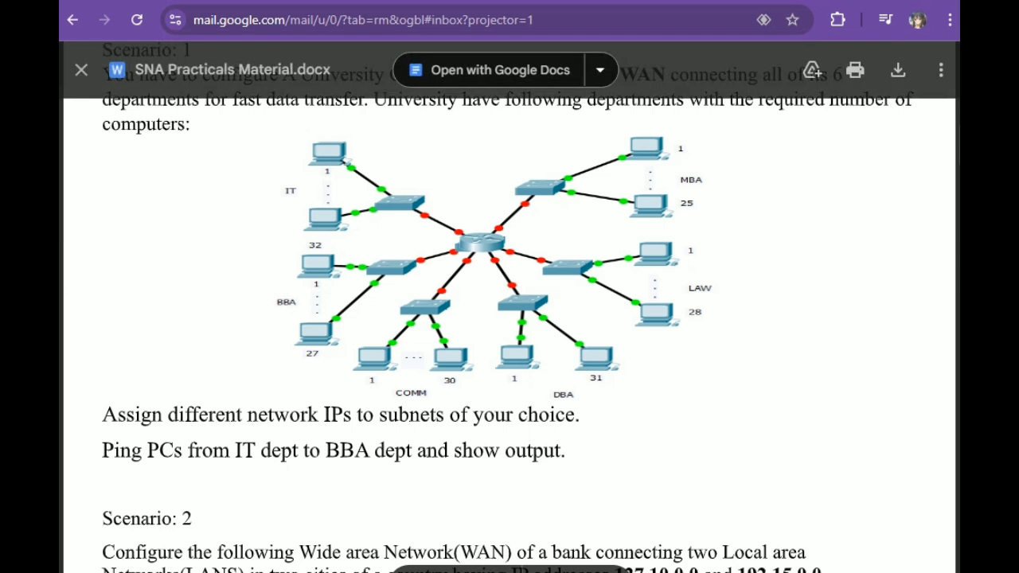
{"action": "left_click", "coordinate": [428, 572]}
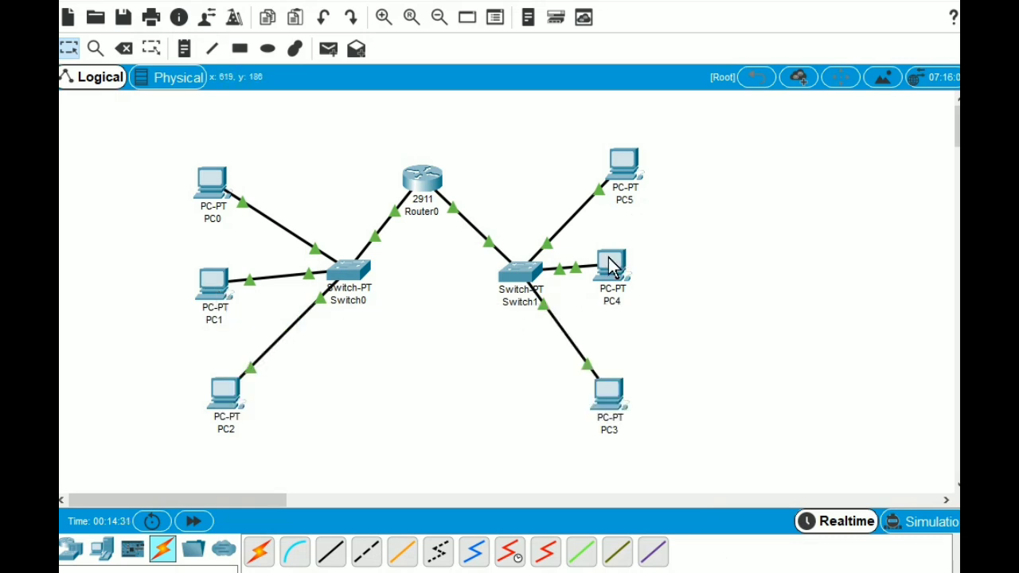
Ping 192.168.1.2 and 192.168.1.1 from PC1's command prompt to test communication with the other LAN.
{"action": "mouse_move", "coordinate": [611, 267]}
{"action": "left_click", "coordinate": [210, 289]}
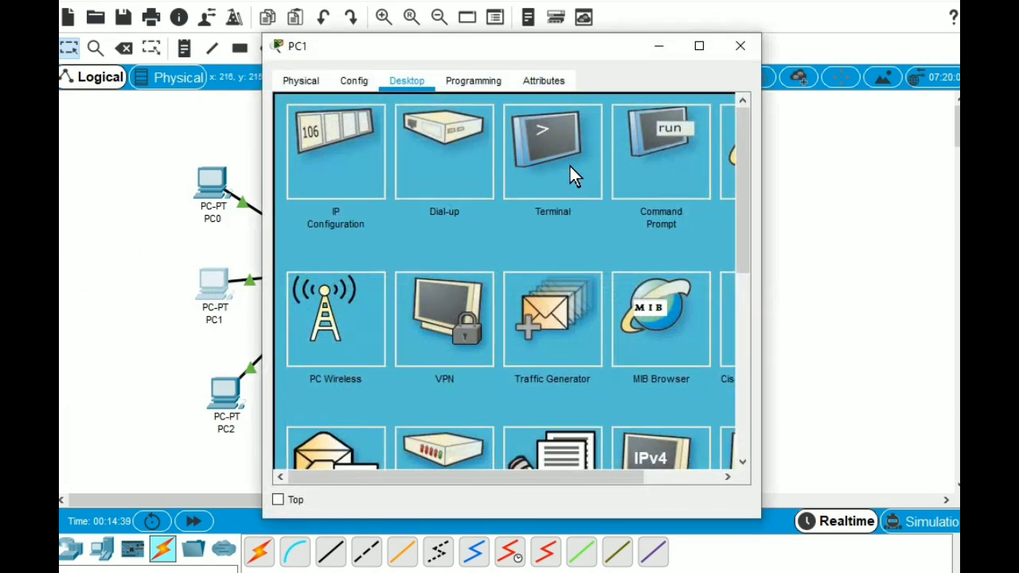
{"action": "left_click", "coordinate": [663, 160]}
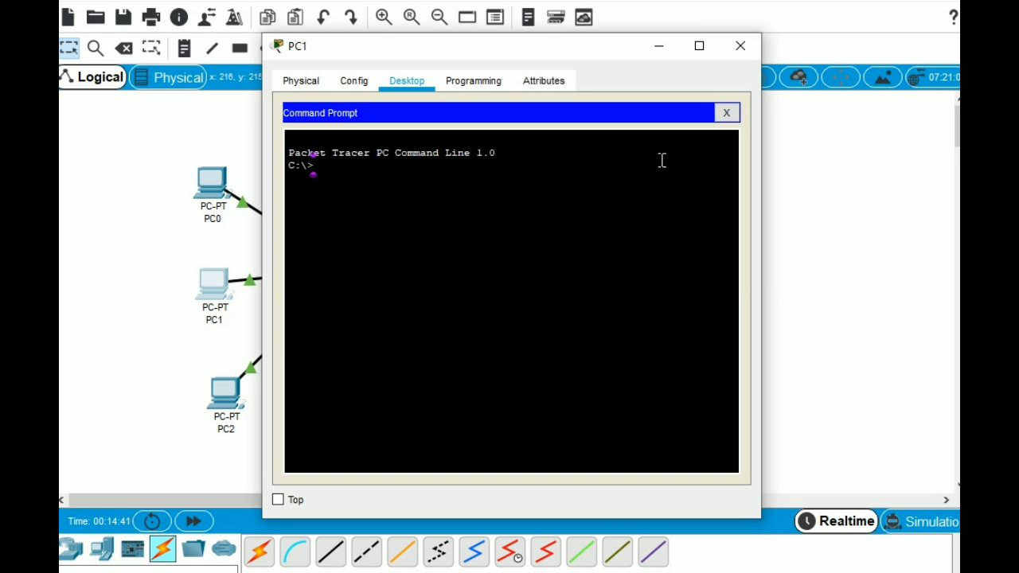
{"action": "type", "text": "ping 192.168"}
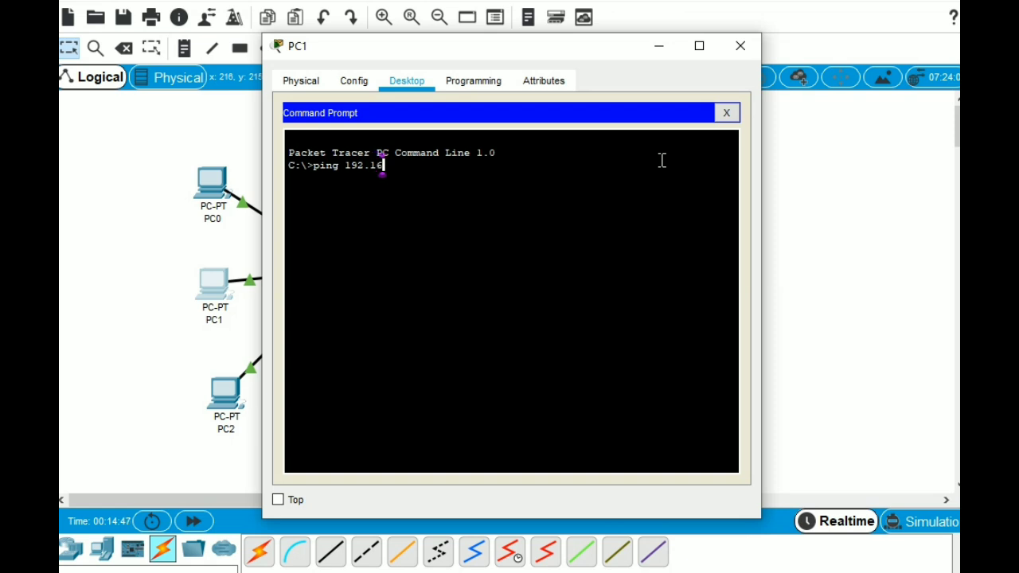
{"action": "type", "text": ".1.2"}
{"action": "key", "text": "Return"}
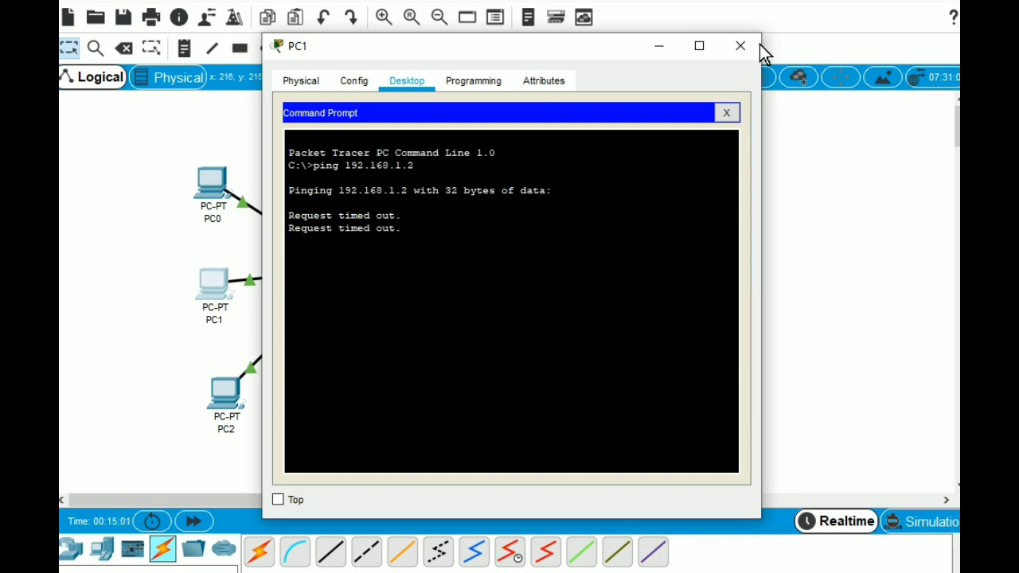
{"action": "left_click", "coordinate": [734, 53]}
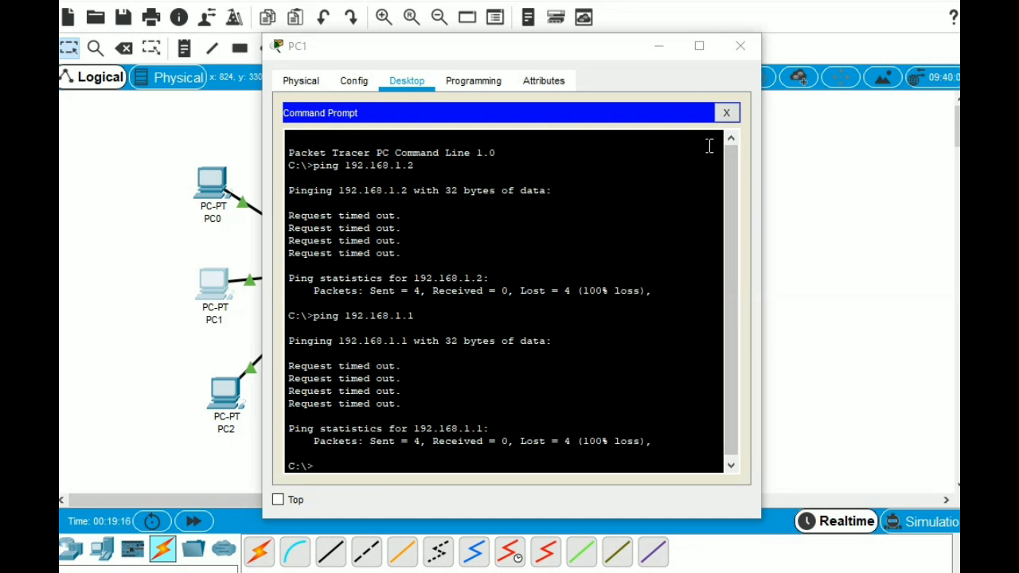
{"action": "left_click", "coordinate": [742, 43]}
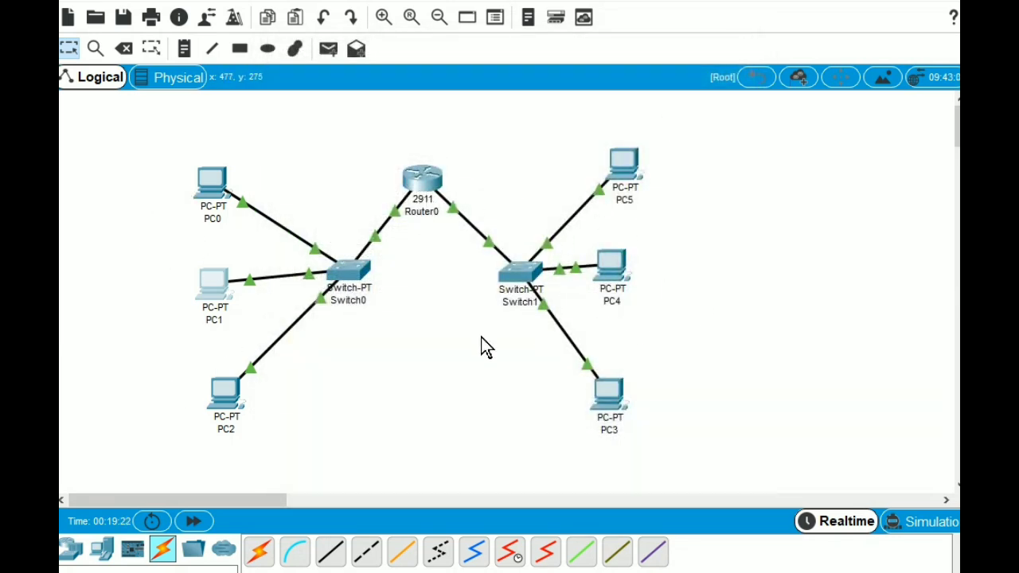
Copy the IP address of Router0's GigabitEthernet0/0 interface from its configuration.
{"action": "left_click", "coordinate": [426, 191]}
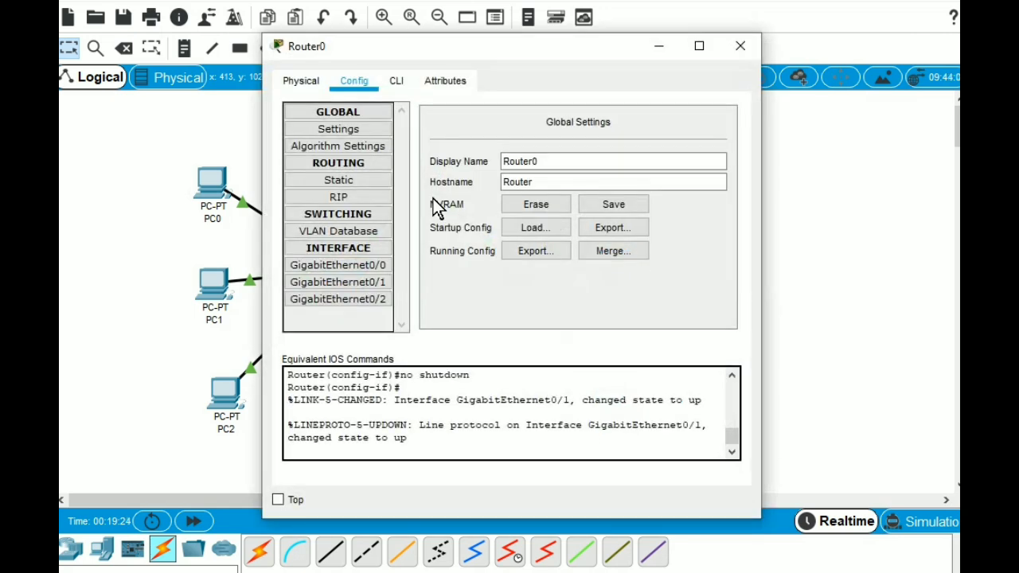
{"action": "left_click", "coordinate": [369, 265]}
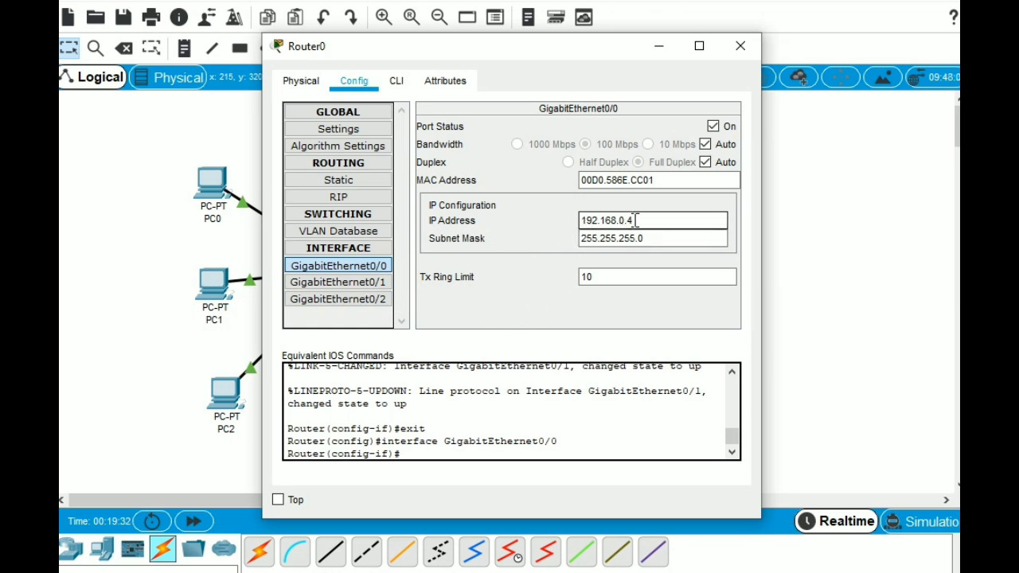
{"action": "left_click_drag", "start_coordinate": [634, 220], "coordinate": [581, 220]}
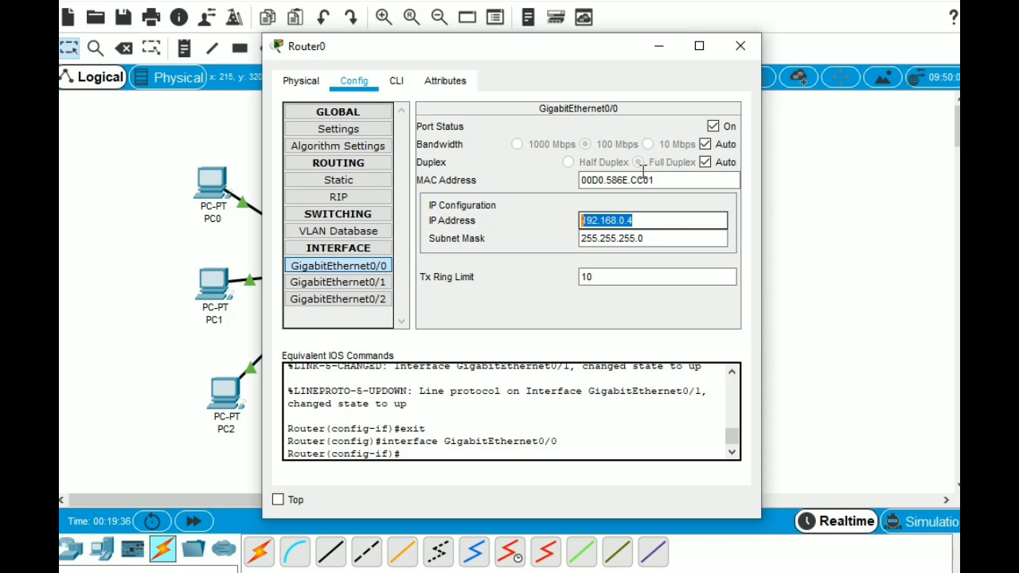
{"action": "left_click", "coordinate": [729, 50]}
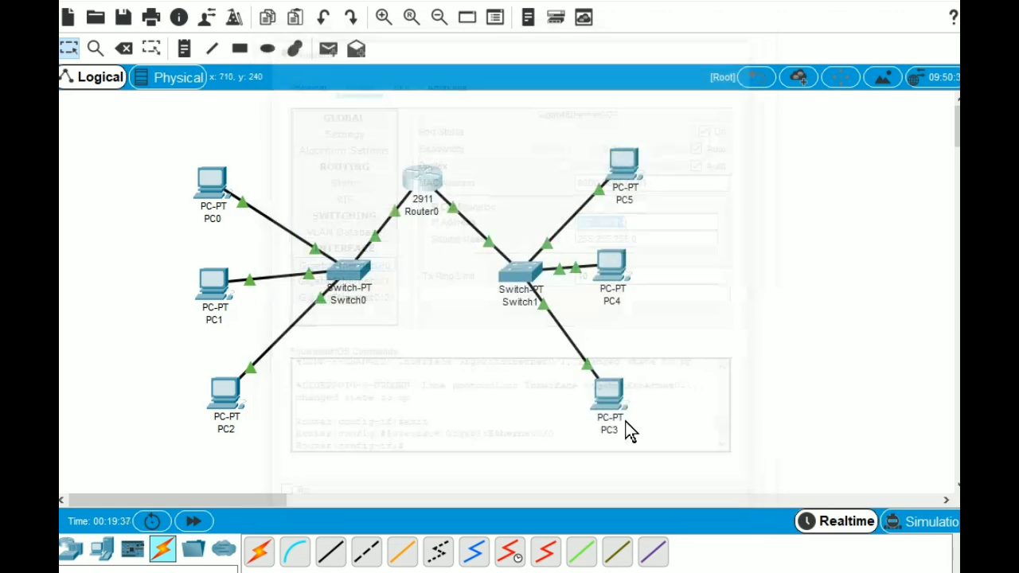
Set PC0's default gateway to the IP address of Router0's GigabitEthernet0/0 interface.
{"action": "left_click", "coordinate": [213, 187]}
{"action": "left_click", "coordinate": [335, 150]}
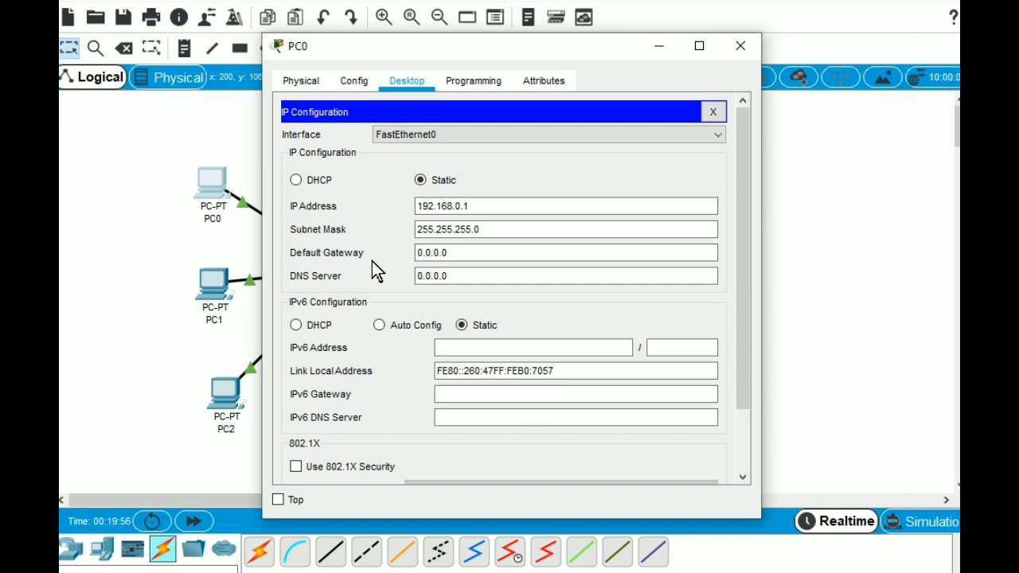
{"action": "left_click", "coordinate": [467, 252]}
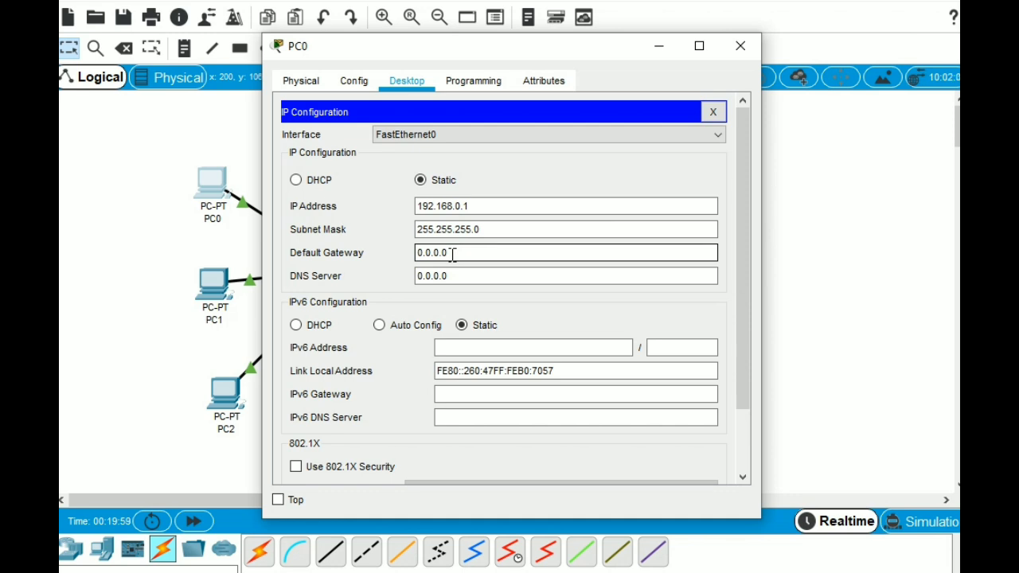
{"action": "left_click_drag", "start_coordinate": [451, 255], "coordinate": [414, 254]}
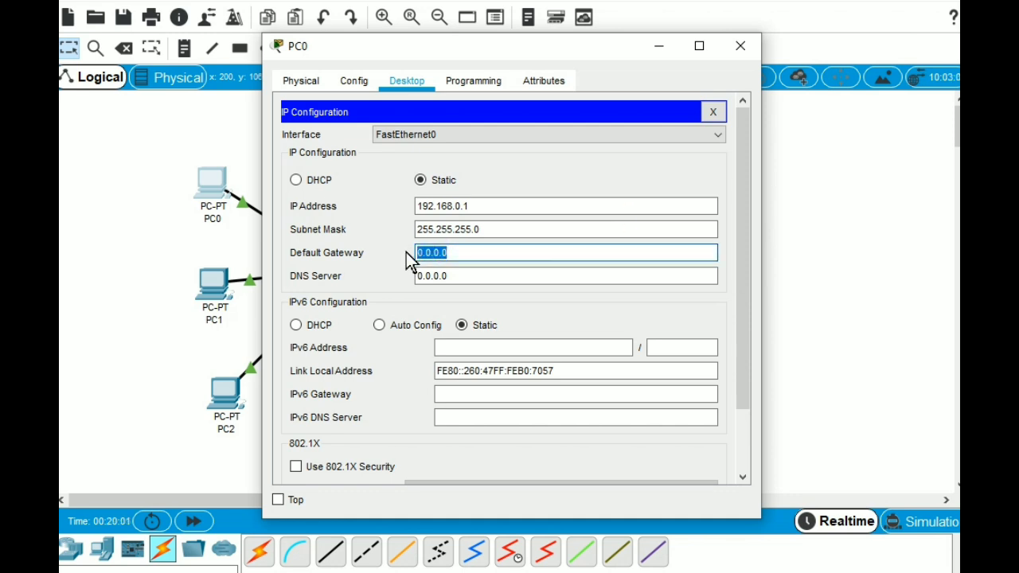
{"action": "type", "text": "192.168.0.1"}
{"action": "left_click", "coordinate": [745, 49]}
Set PC1's default gateway to 192.168.0.4 in its IP configuration.
{"action": "left_click", "coordinate": [225, 292]}
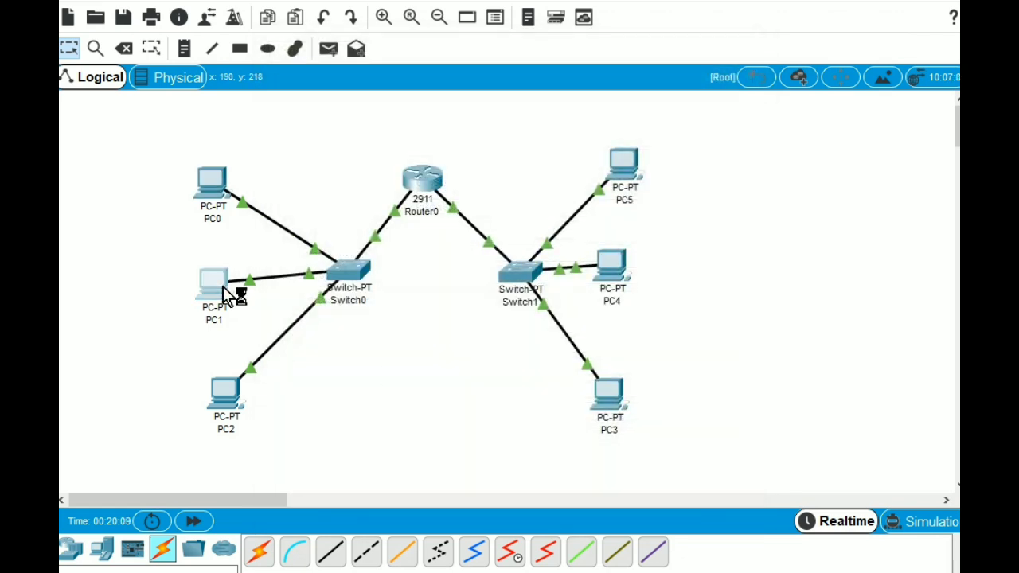
{"action": "left_click", "coordinate": [358, 157]}
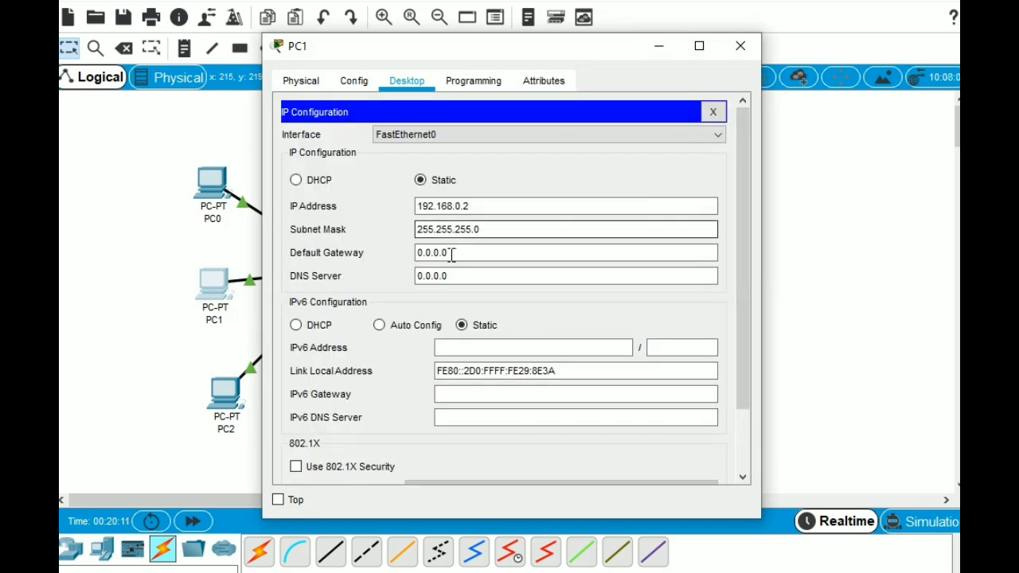
{"action": "left_click_drag", "start_coordinate": [452, 253], "coordinate": [413, 254]}
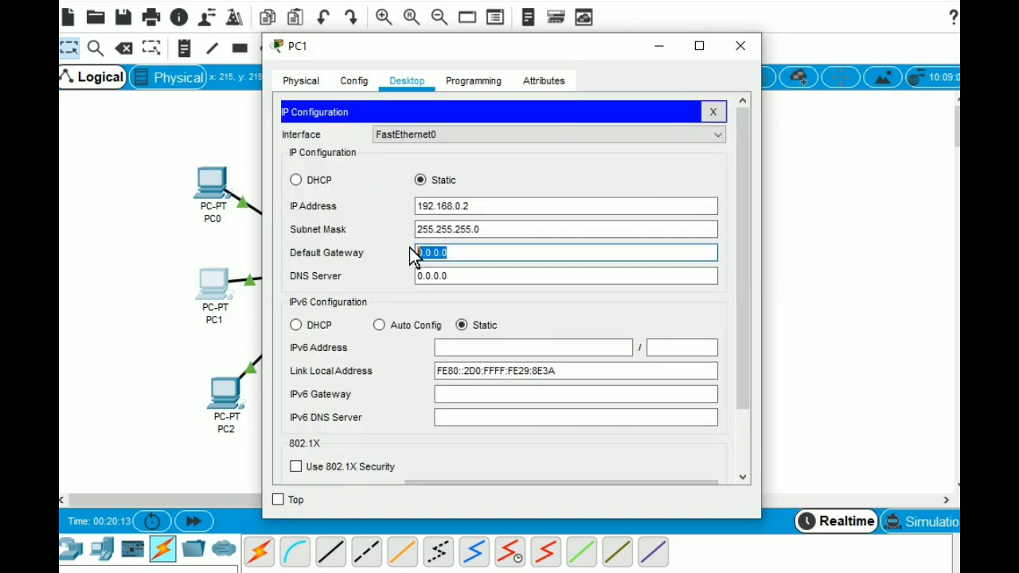
{"action": "type", "text": "192.168.0.4"}
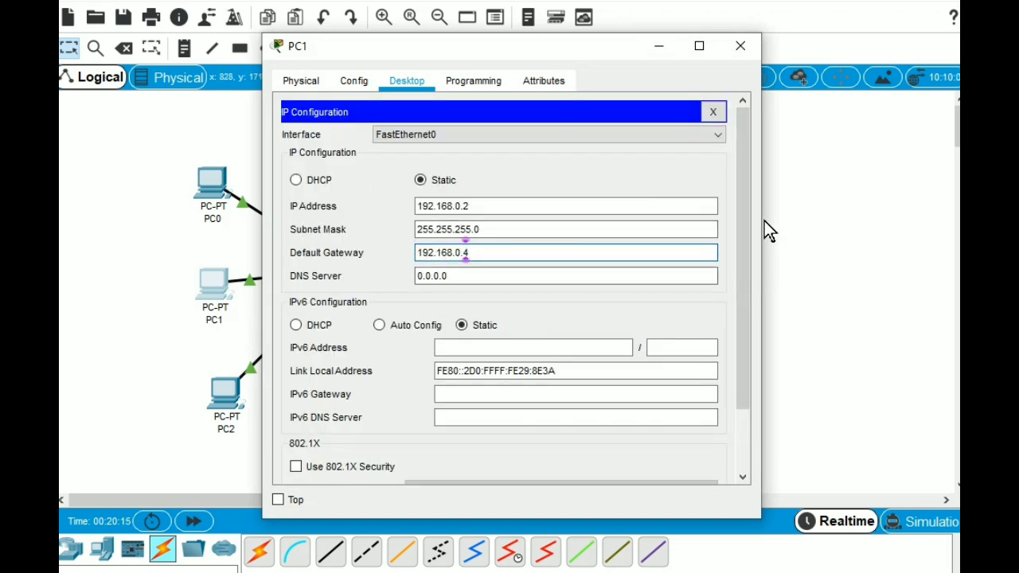
{"action": "left_click", "coordinate": [740, 46]}
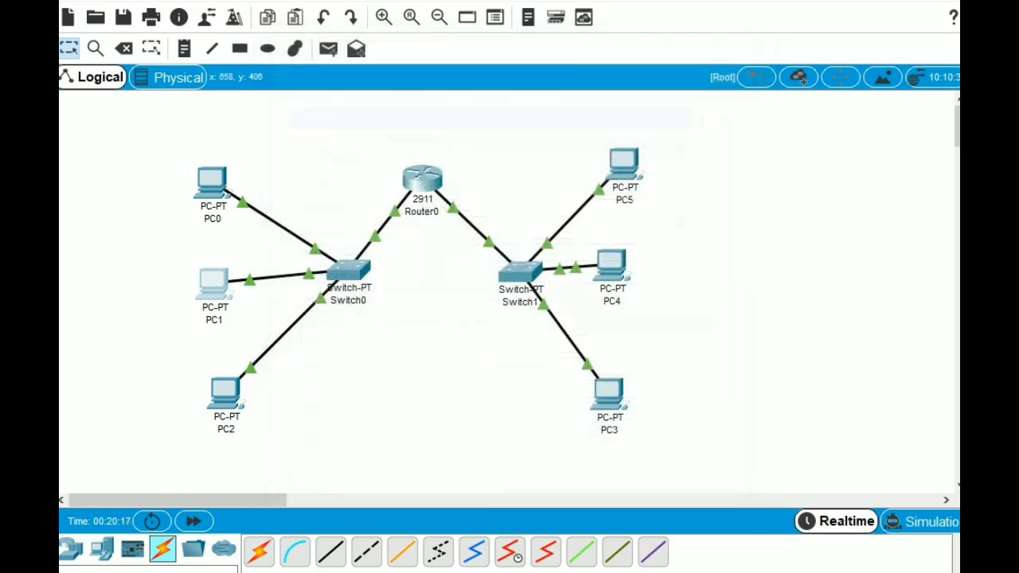
Set PC2's default gateway to 192.168.0.4 in its IP configuration.
{"action": "left_click", "coordinate": [225, 429]}
{"action": "left_click", "coordinate": [364, 188]}
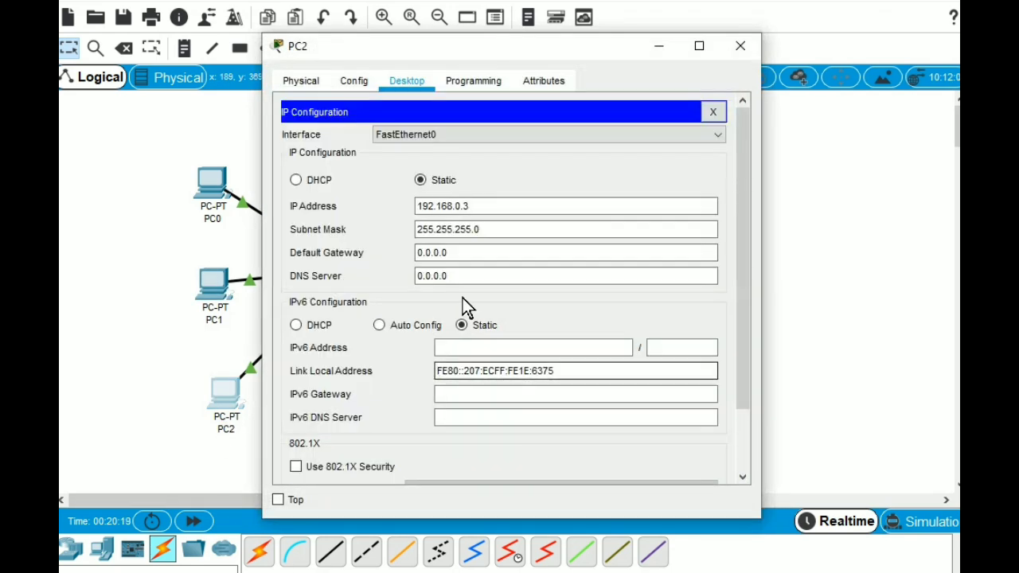
{"action": "left_click_drag", "start_coordinate": [451, 253], "coordinate": [388, 256]}
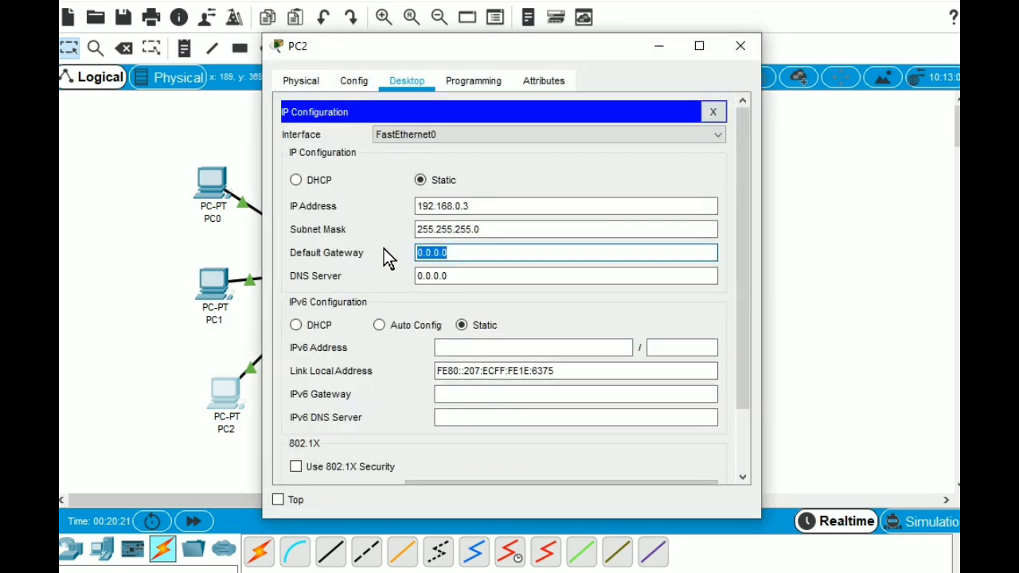
{"action": "type", "text": "192.168.0.4"}
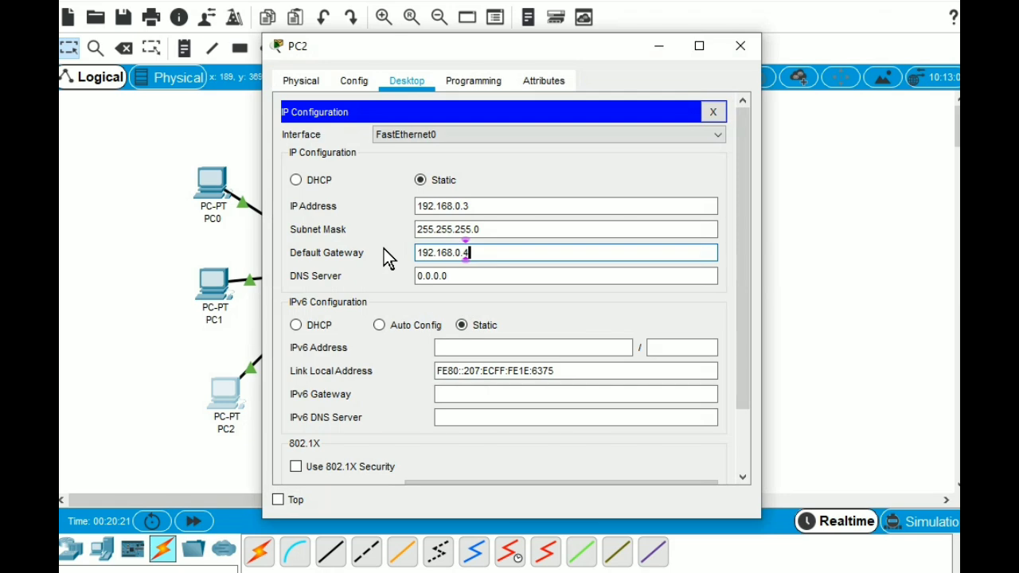
{"action": "left_click", "coordinate": [741, 40]}
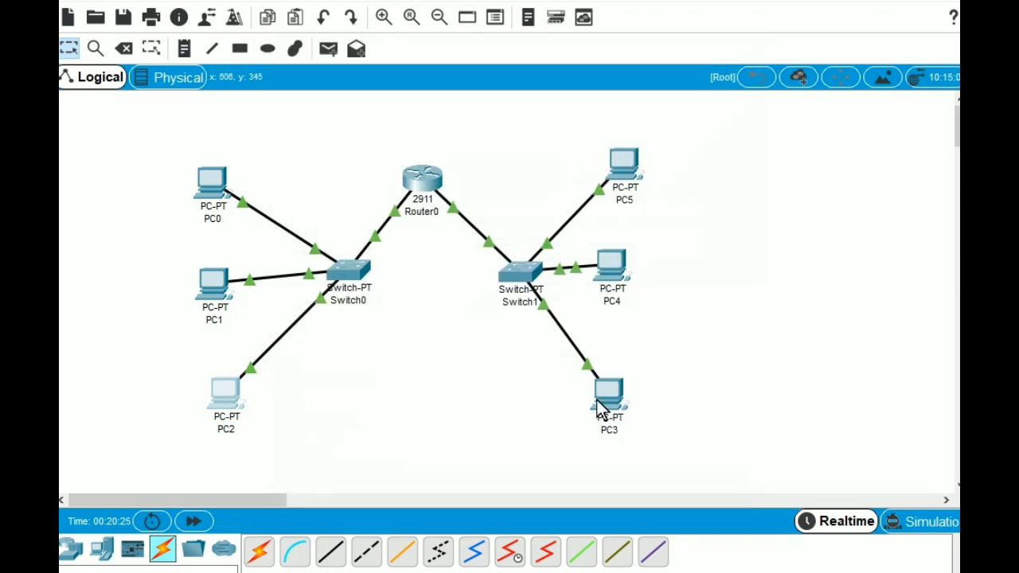
Copy the IP address of Router0's GigabitEthernet0/1 interface from its configuration.
{"action": "left_click", "coordinate": [423, 188]}
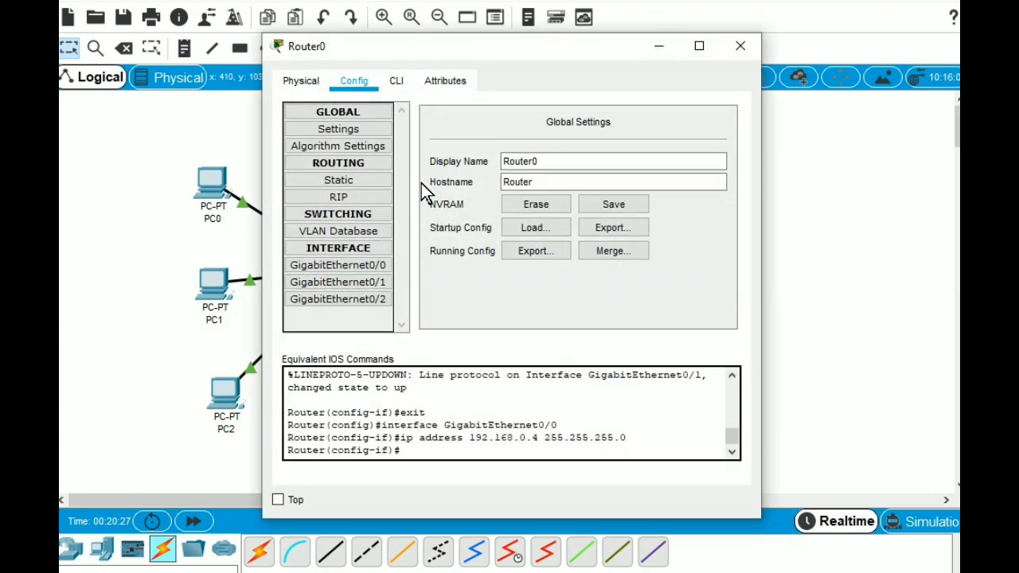
{"action": "left_click", "coordinate": [374, 283]}
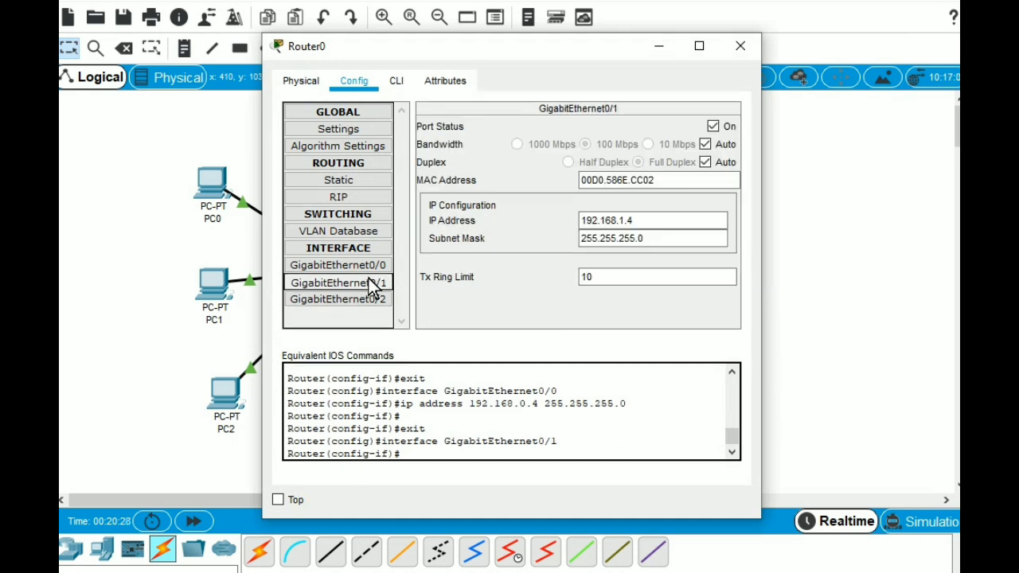
{"action": "left_click_drag", "start_coordinate": [653, 221], "coordinate": [581, 221]}
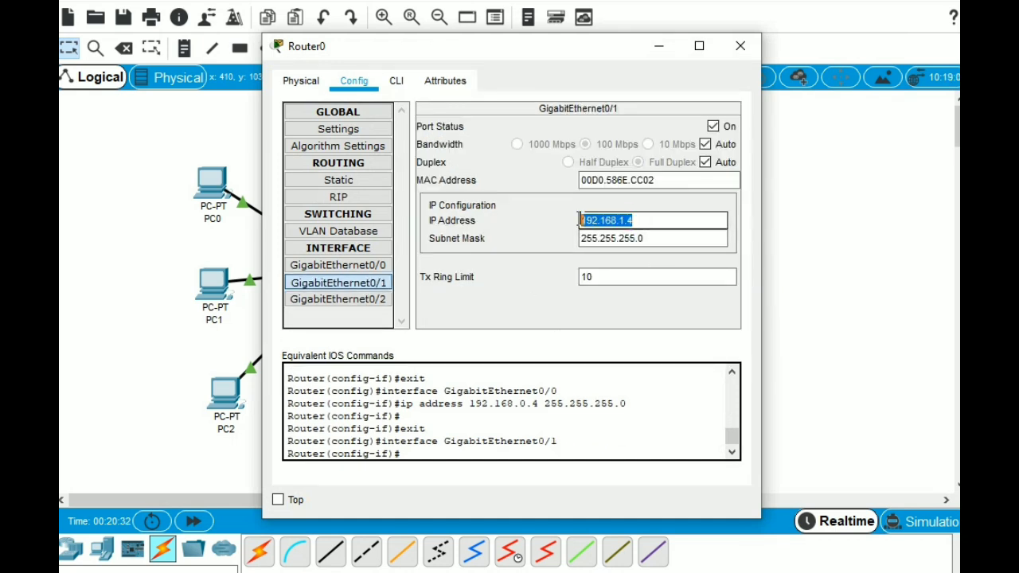
{"action": "left_click", "coordinate": [741, 45]}
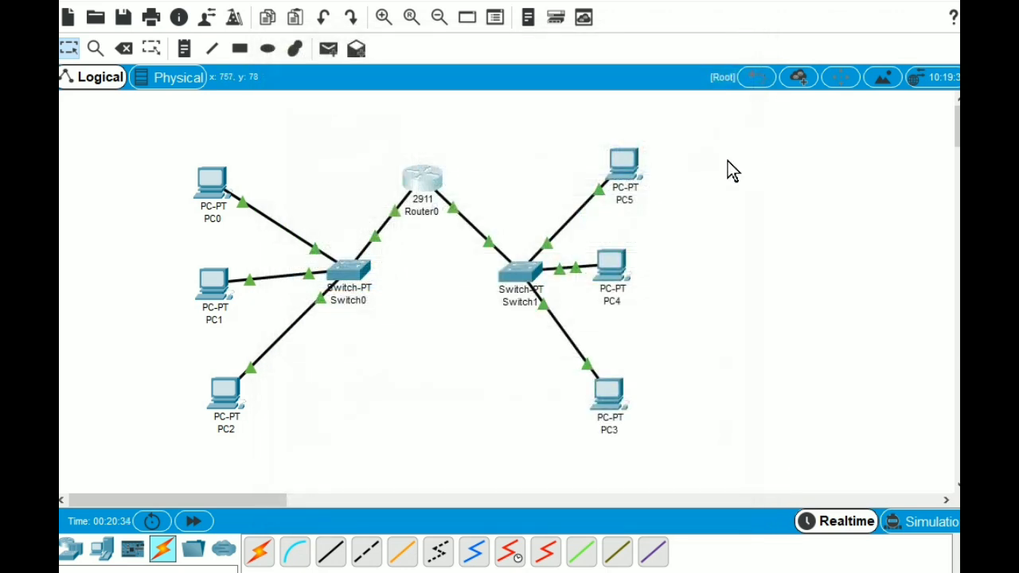
Set PC5's default gateway to 192.168.1.4 in its IP configuration.
{"action": "left_click", "coordinate": [621, 172]}
{"action": "left_click", "coordinate": [342, 144]}
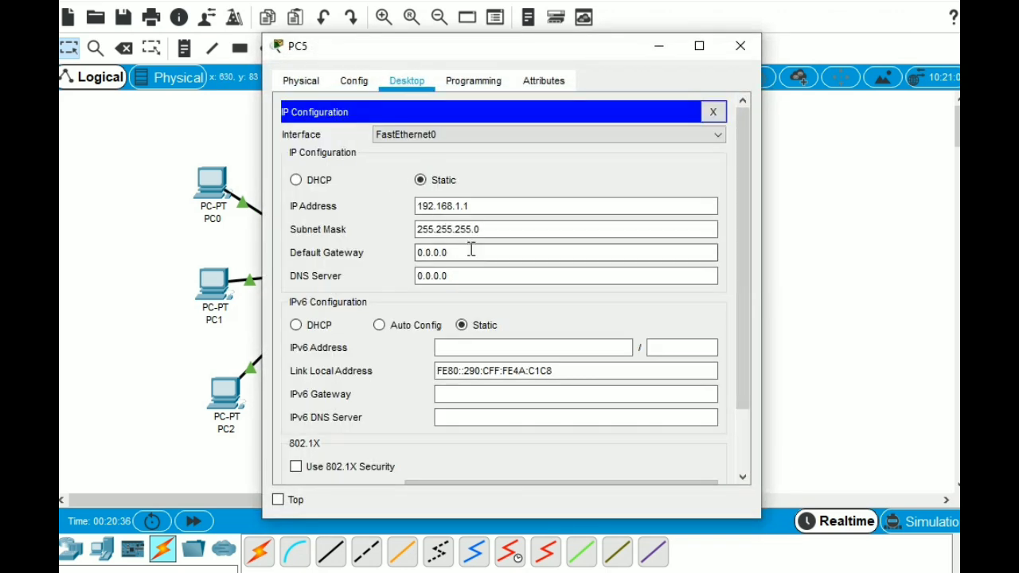
{"action": "left_click_drag", "start_coordinate": [472, 250], "coordinate": [412, 255]}
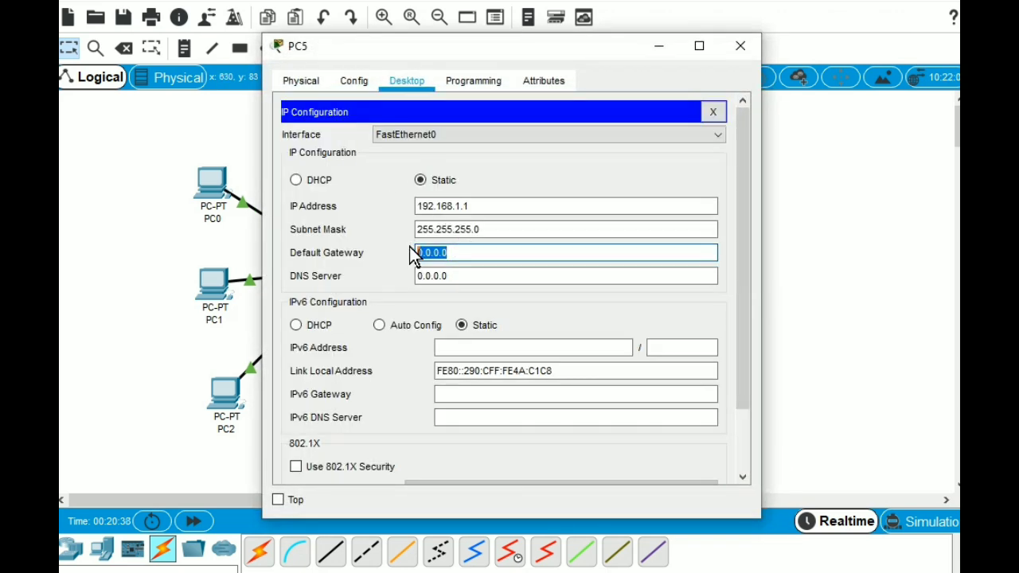
{"action": "type", "text": "192.168.1.4"}
{"action": "left_click", "coordinate": [747, 44]}
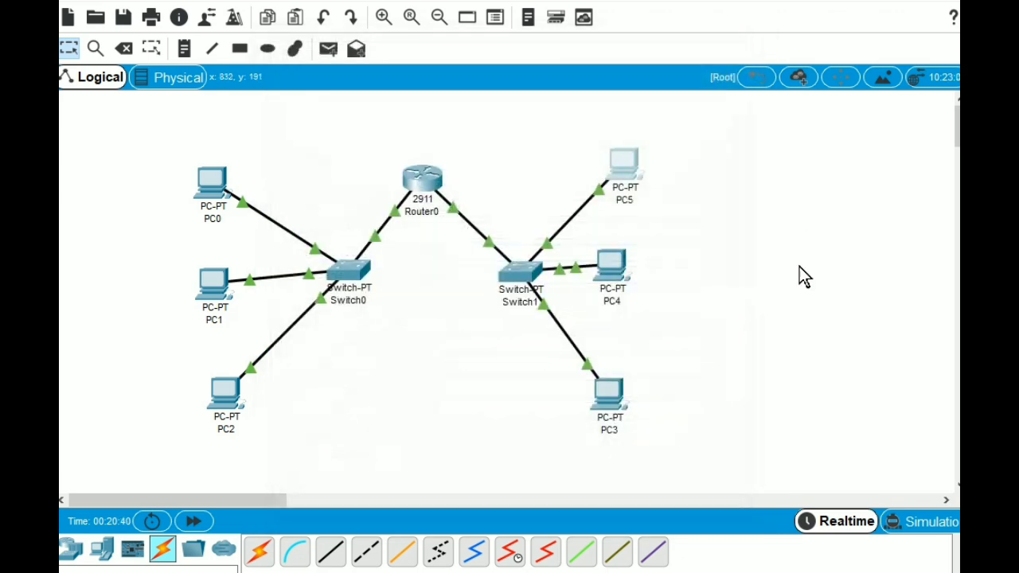
Set PC4's default gateway to 192.168.1.4 in its IP configuration.
{"action": "left_click", "coordinate": [622, 283]}
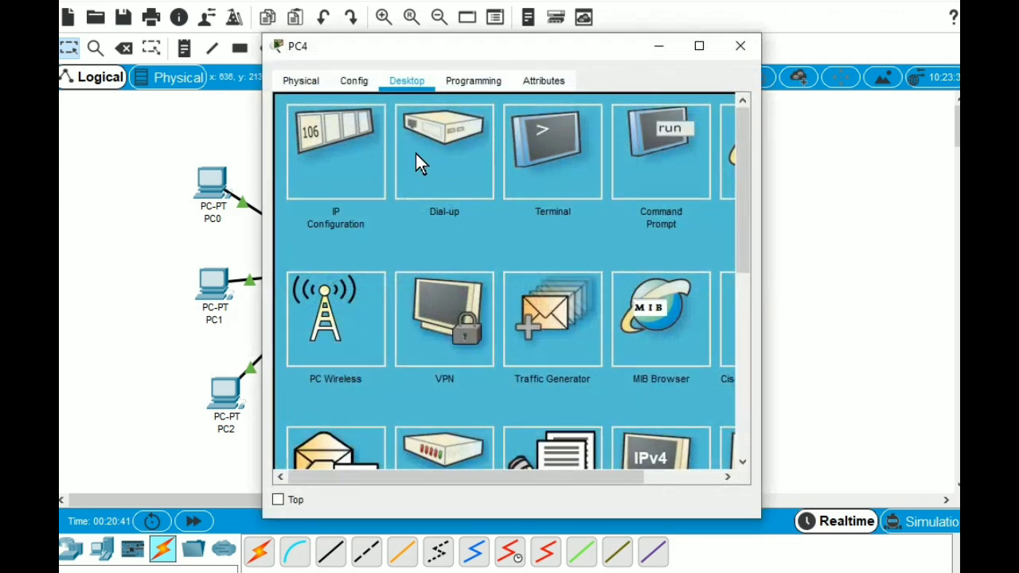
{"action": "left_click", "coordinate": [317, 179]}
{"action": "left_click_drag", "start_coordinate": [474, 252], "coordinate": [410, 252]}
{"action": "type", "text": "192.168.1.4"}
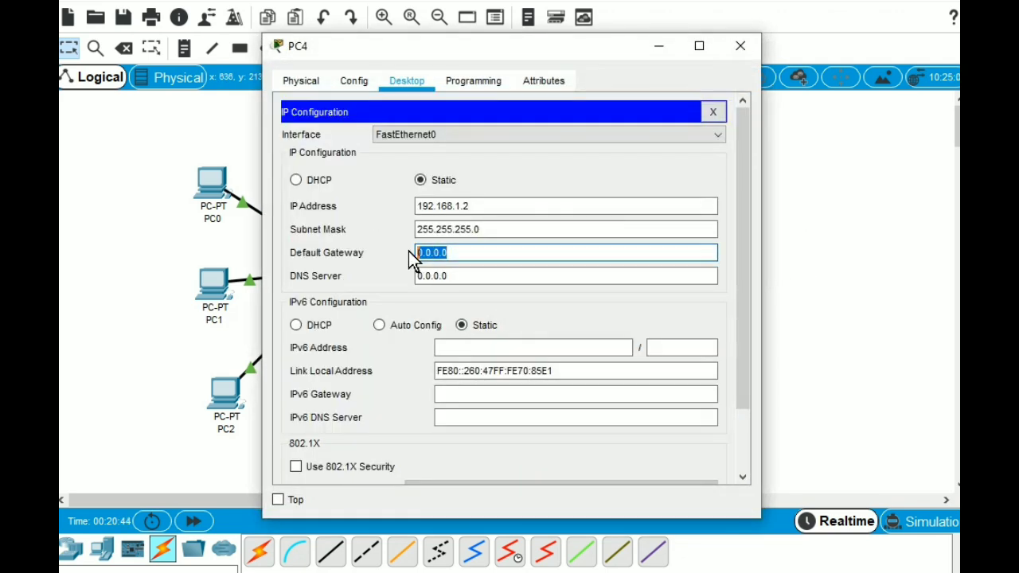
{"action": "left_click", "coordinate": [741, 45]}
Set PC3's default gateway to 192.168.1.4 in its IP configuration.
{"action": "left_click", "coordinate": [610, 406]}
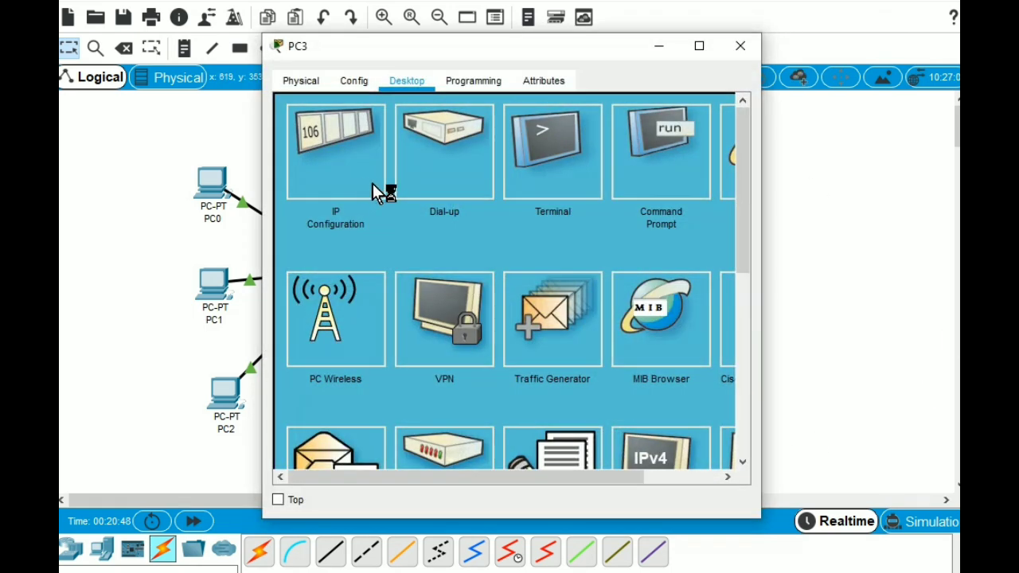
{"action": "left_click", "coordinate": [372, 183]}
{"action": "left_click", "coordinate": [457, 253]}
{"action": "left_click_drag", "start_coordinate": [458, 253], "coordinate": [412, 255]}
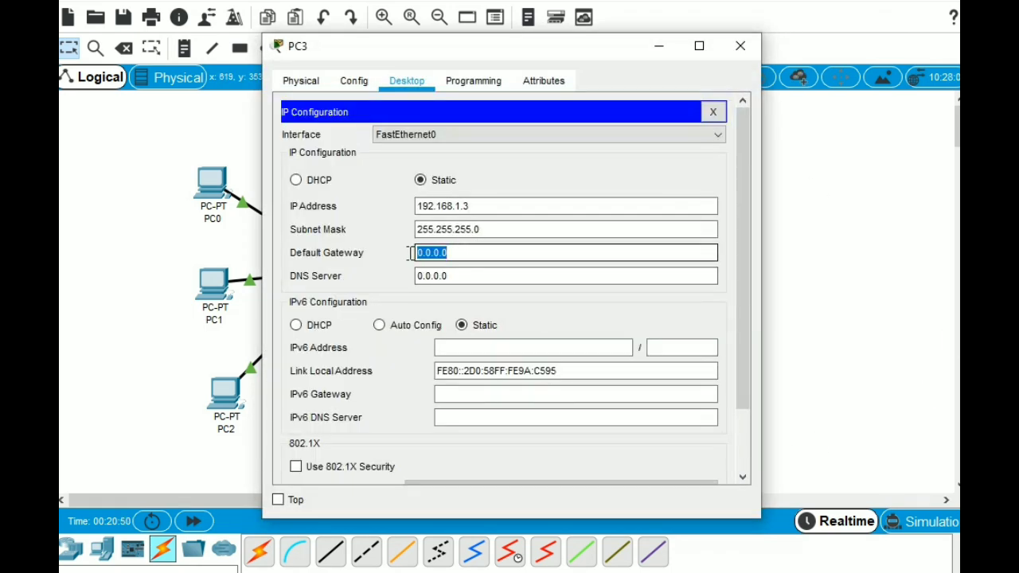
{"action": "type", "text": "192.168.1.4"}
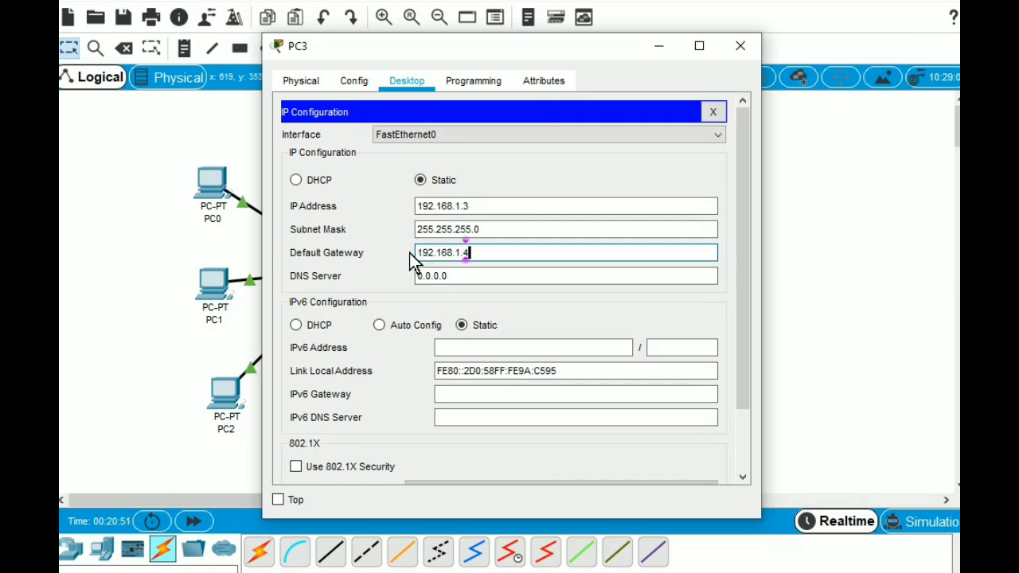
{"action": "left_click", "coordinate": [742, 45]}
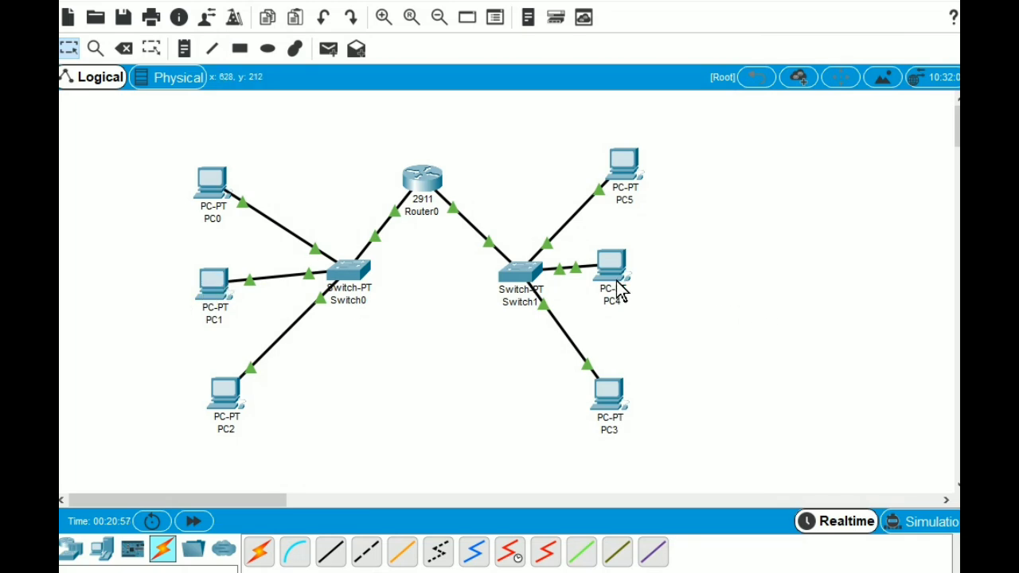
Ping PC4 at 192.168.1.2 from PC1's command prompt to test the connection between the LANs.
{"action": "mouse_move", "coordinate": [615, 289]}
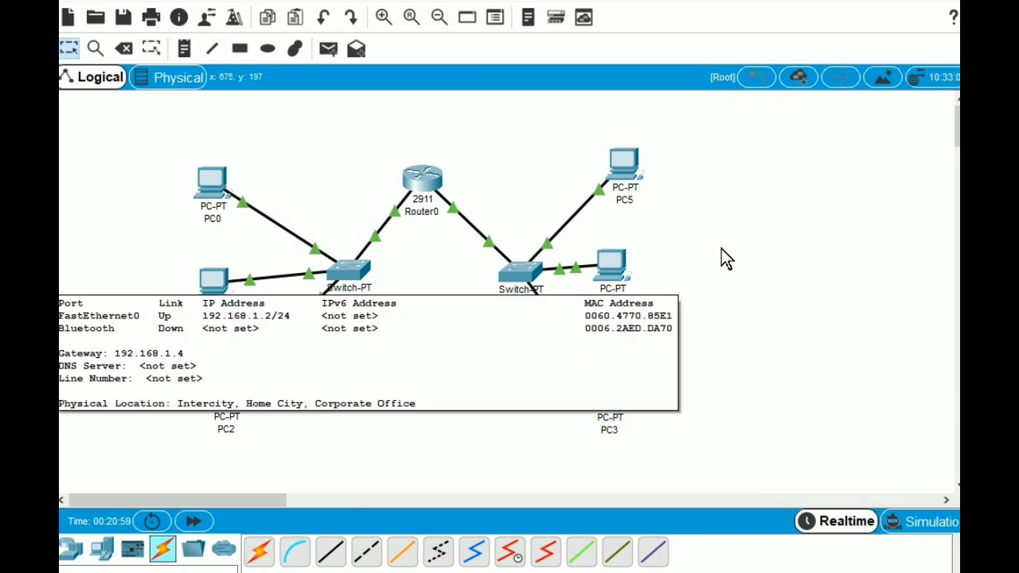
{"action": "left_click", "coordinate": [213, 280]}
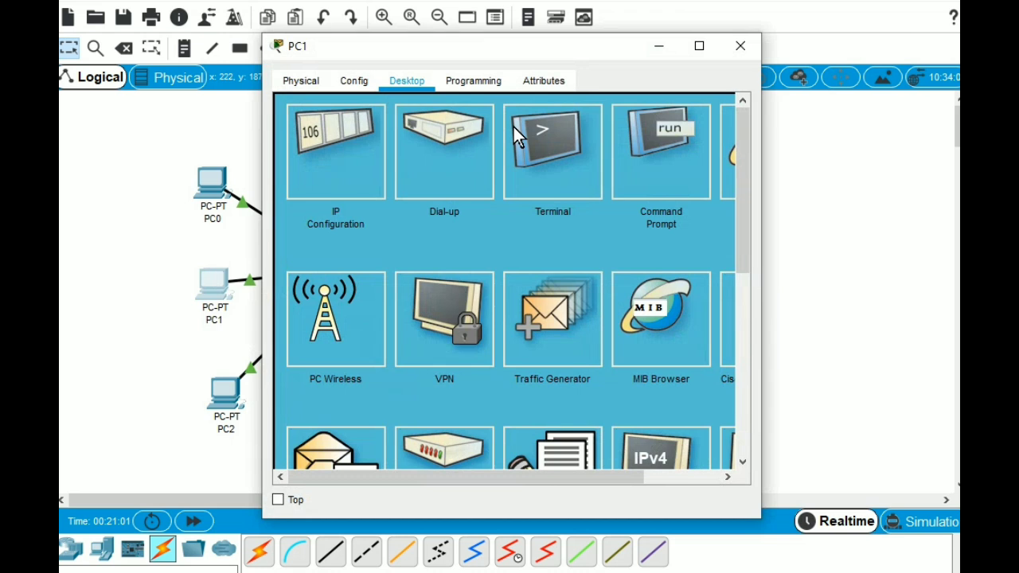
{"action": "left_click", "coordinate": [647, 167]}
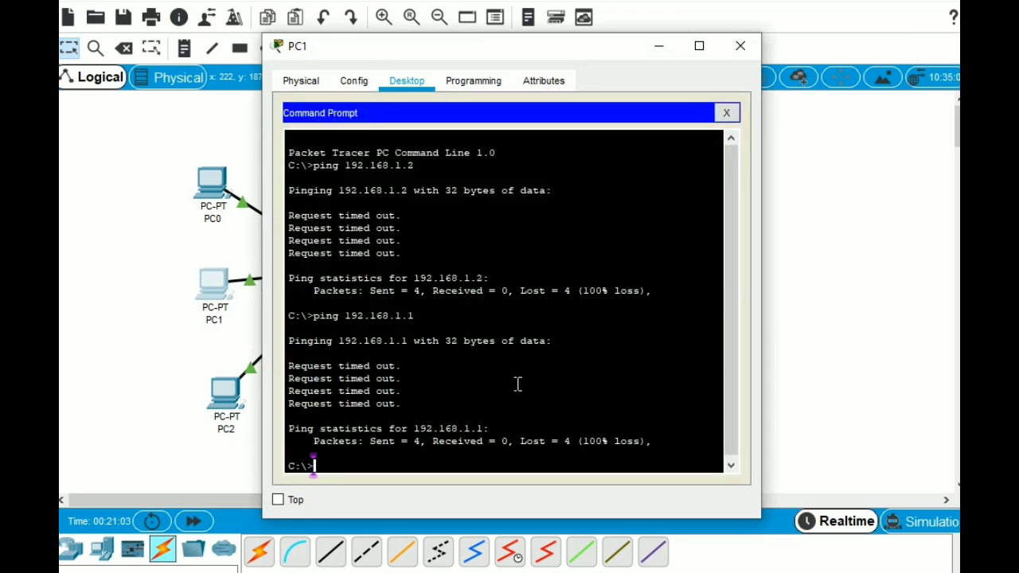
{"action": "type", "text": "ping 192."}
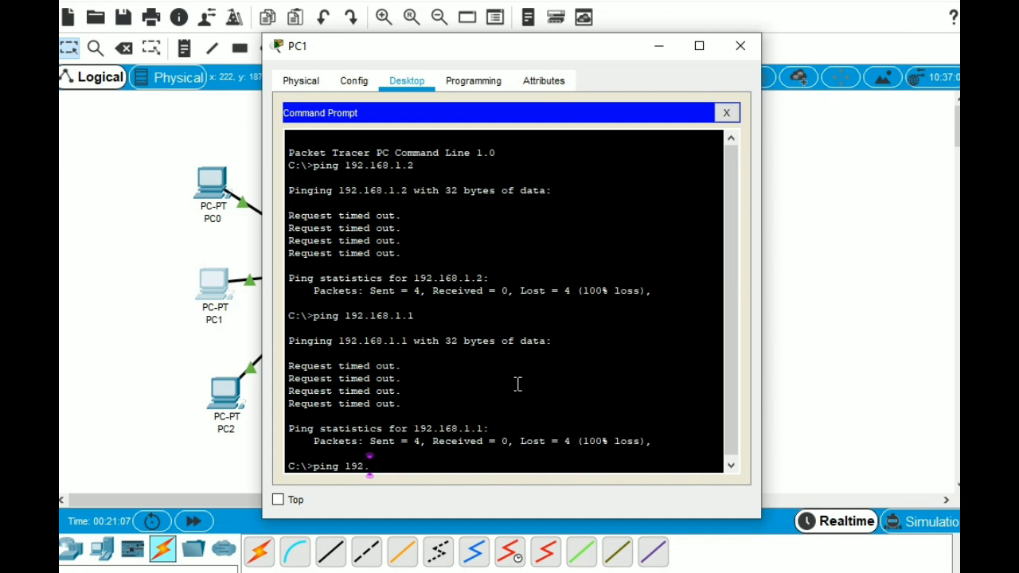
{"action": "type", "text": "168.1.2"}
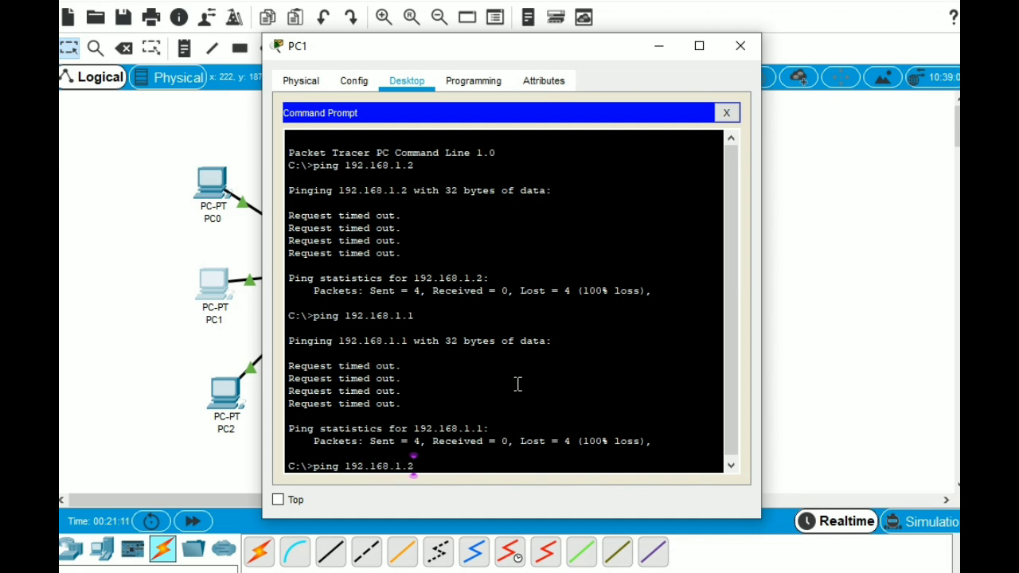
{"action": "key", "text": "Return"}
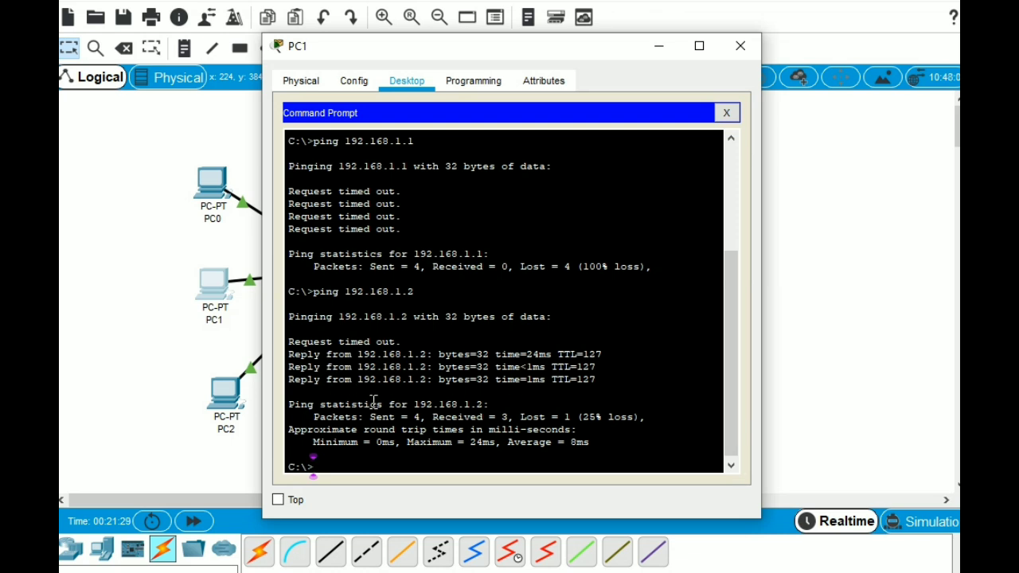
Repeat the ping to 192.168.1.2 from PC1, examine the reply lines and close PC1's window.
{"action": "key", "text": "Up"}
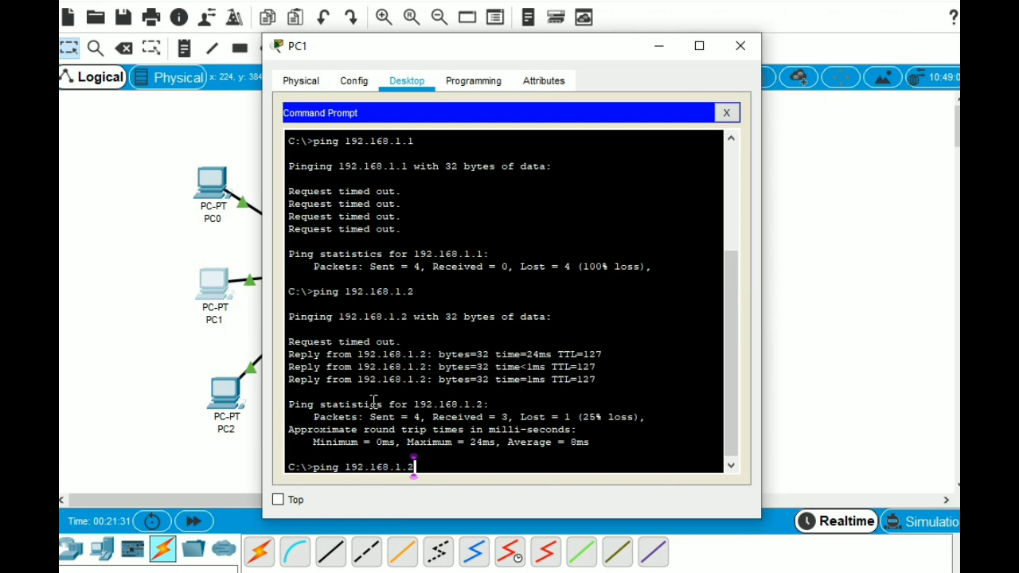
{"action": "key", "text": "Return"}
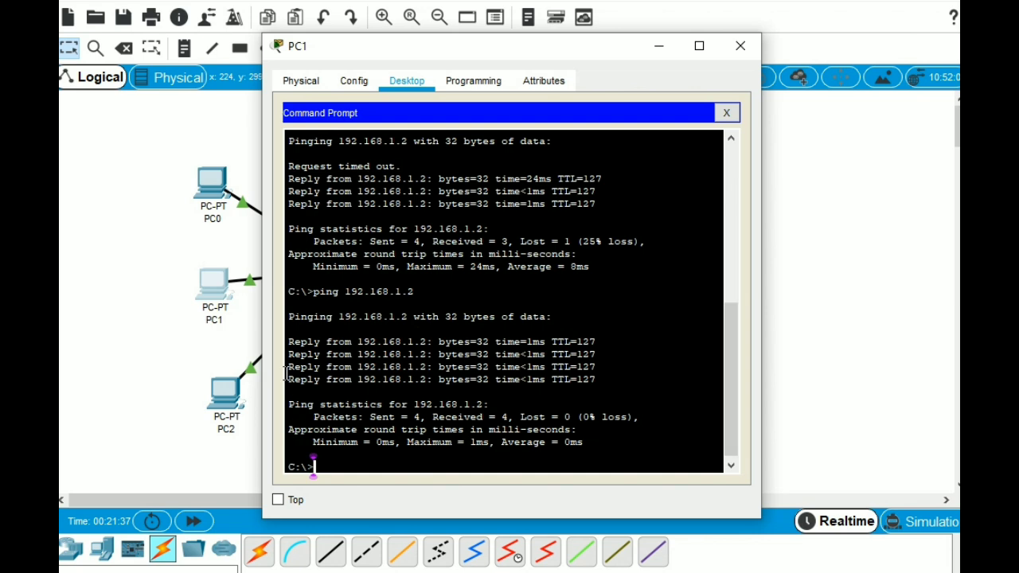
{"action": "left_click_drag", "start_coordinate": [288, 339], "coordinate": [564, 393]}
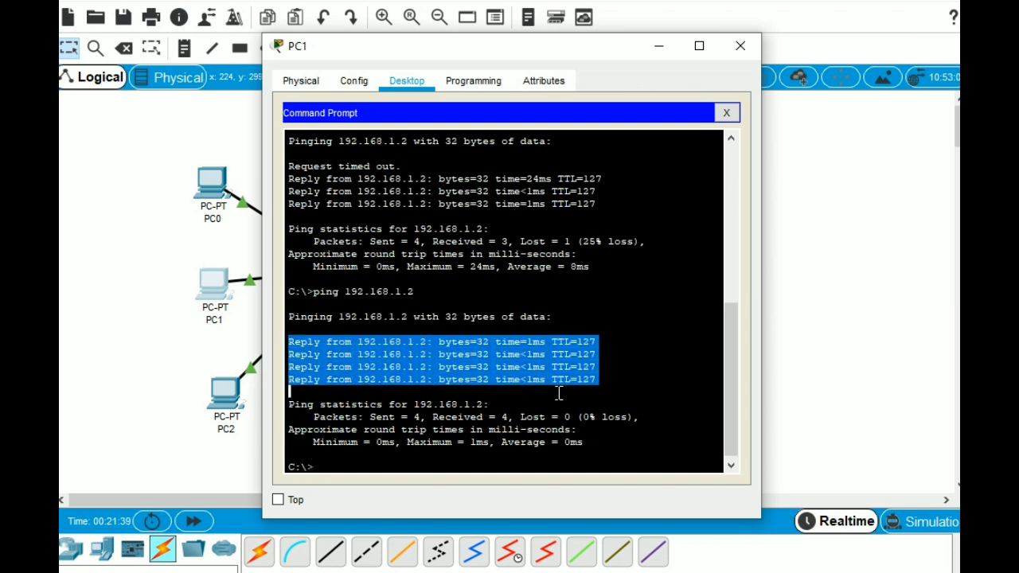
{"action": "left_click", "coordinate": [374, 462]}
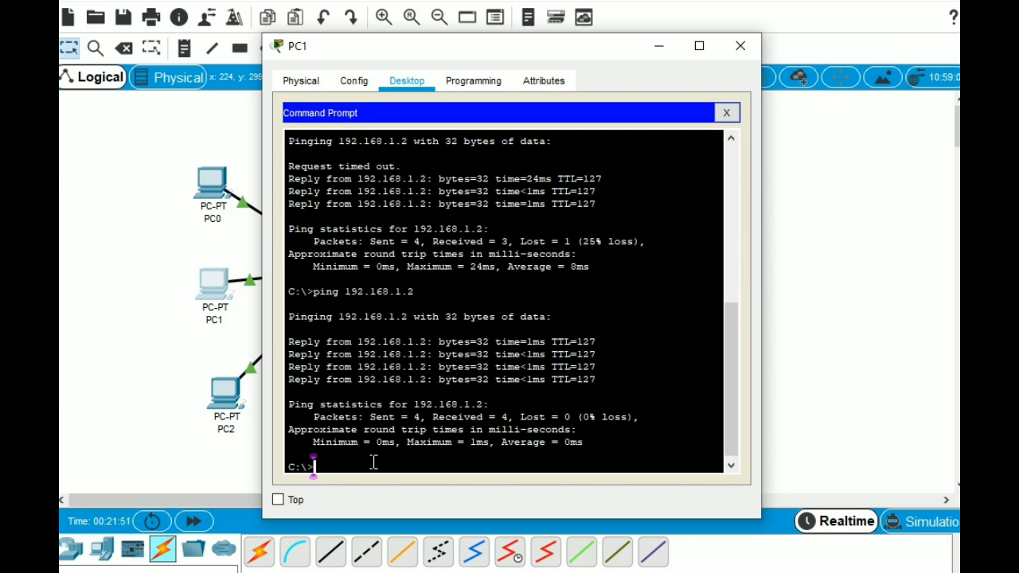
{"action": "left_click", "coordinate": [741, 45]}
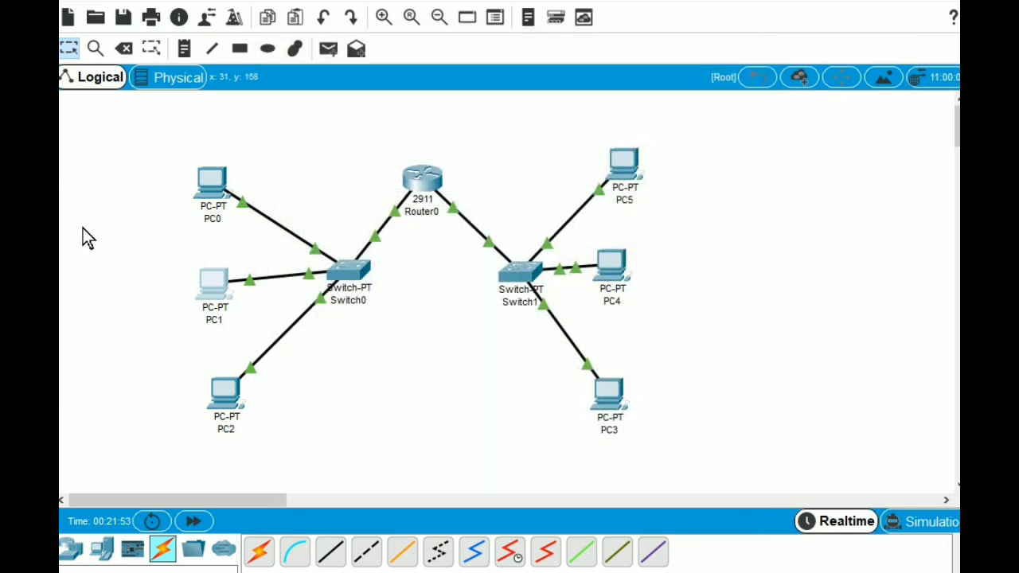
Ping PC3 at 192.168.1.3 from PC0's command prompt.
{"action": "mouse_move", "coordinate": [213, 185]}
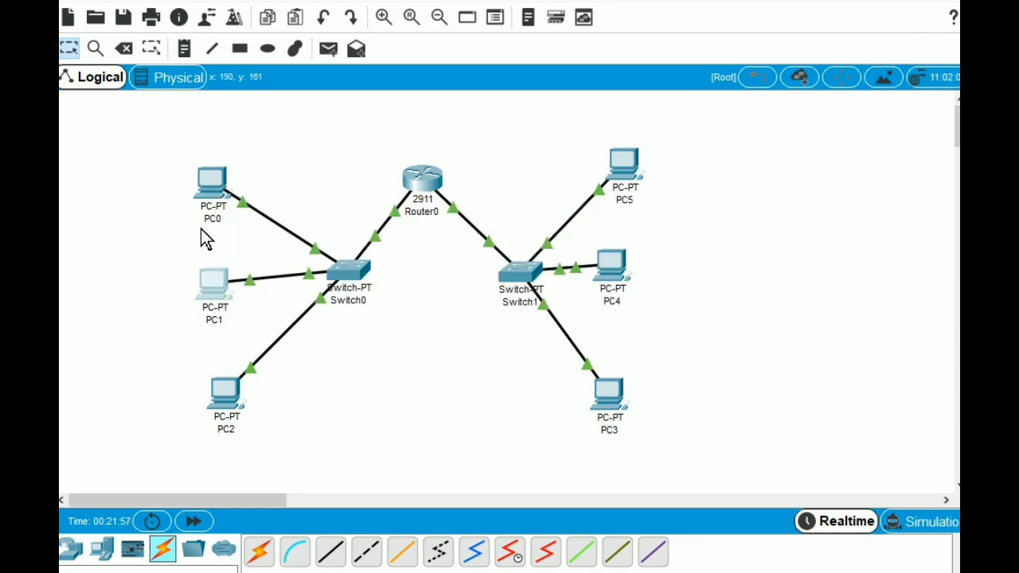
{"action": "mouse_move", "coordinate": [619, 408]}
{"action": "left_click", "coordinate": [214, 188]}
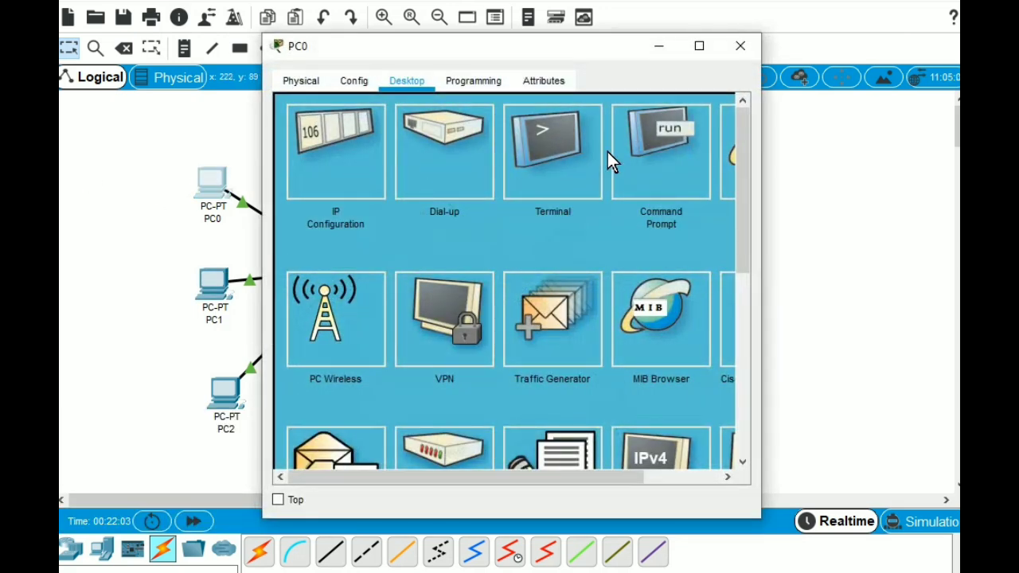
{"action": "left_click", "coordinate": [636, 163]}
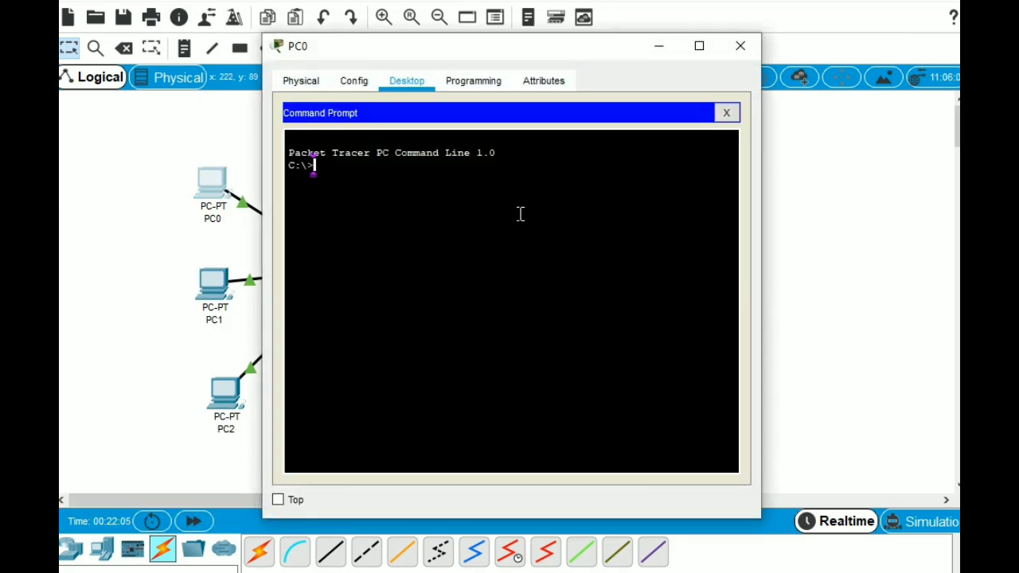
{"action": "type", "text": "ping 192.168"}
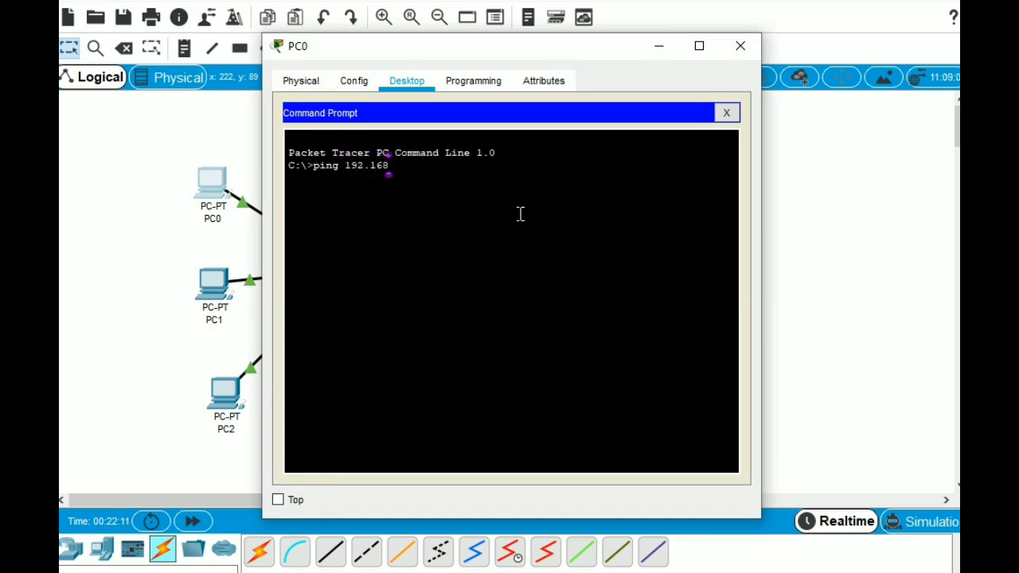
{"action": "type", "text": ".1.3"}
{"action": "key", "text": "Return"}
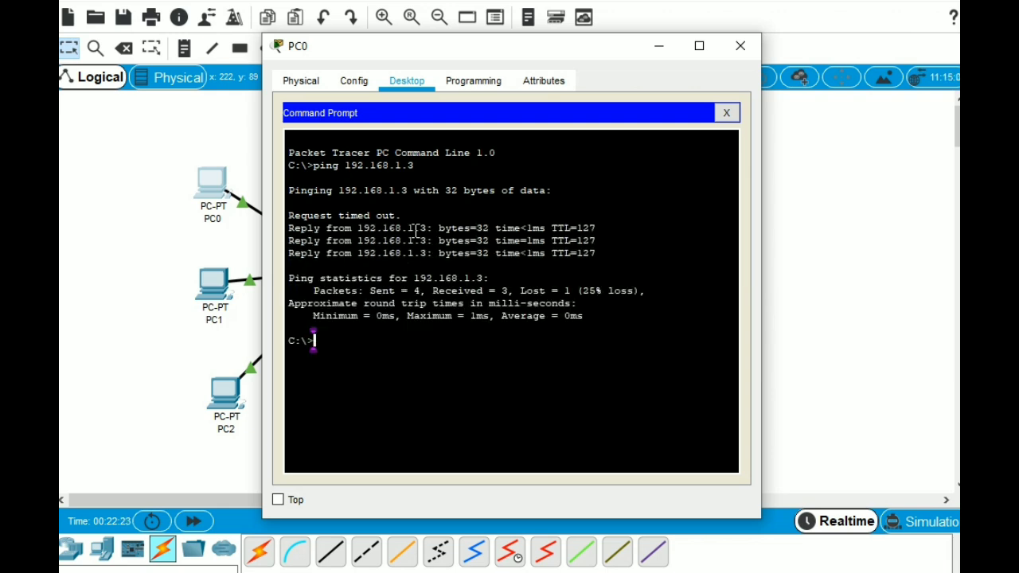
Repeat the ping to 192.168.1.3 from PC0 and close PC0's window.
{"action": "key", "text": "Up"}
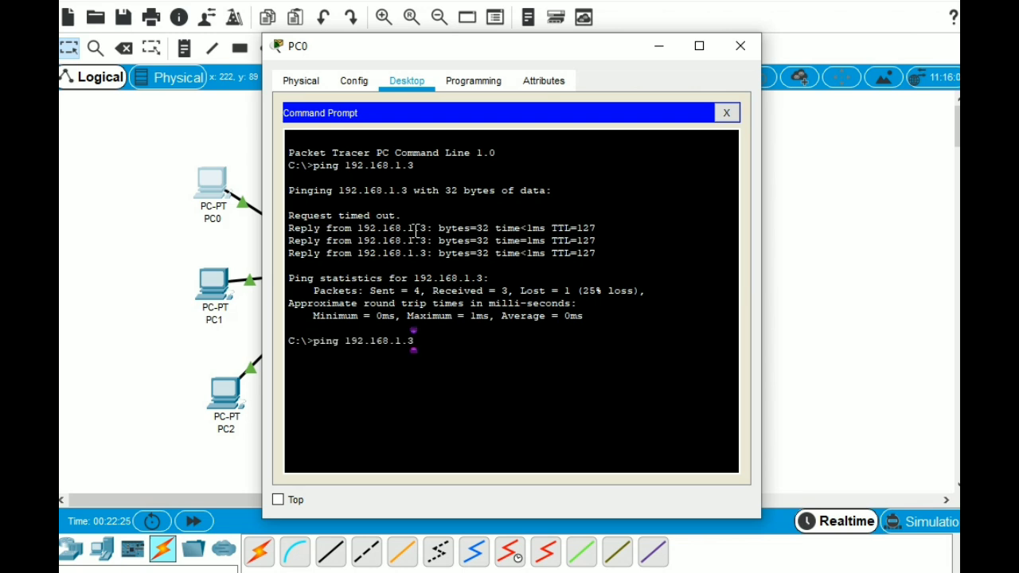
{"action": "key", "text": "Return"}
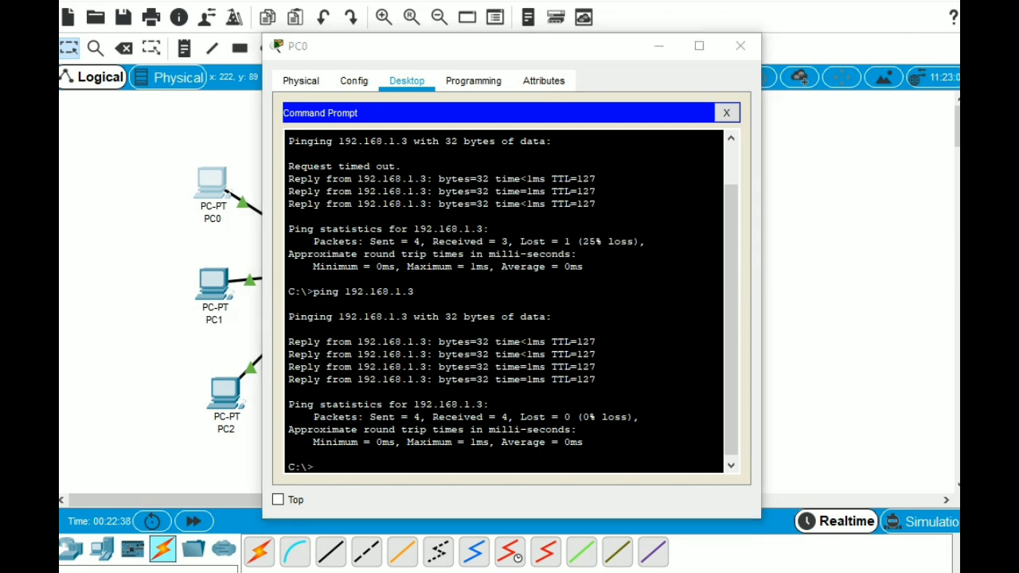
{"action": "mouse_move", "coordinate": [722, 572]}
{"action": "left_click", "coordinate": [741, 48]}
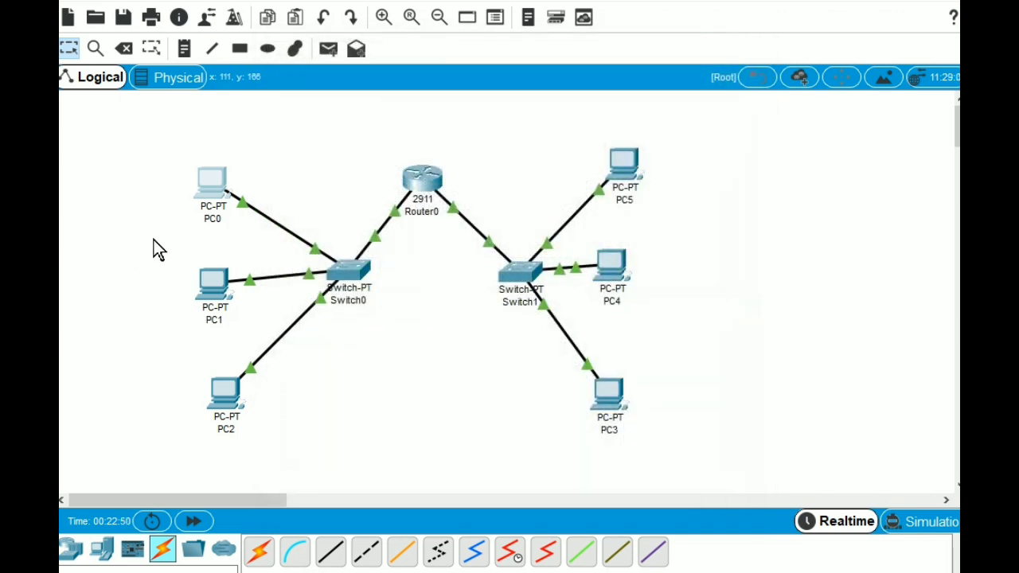